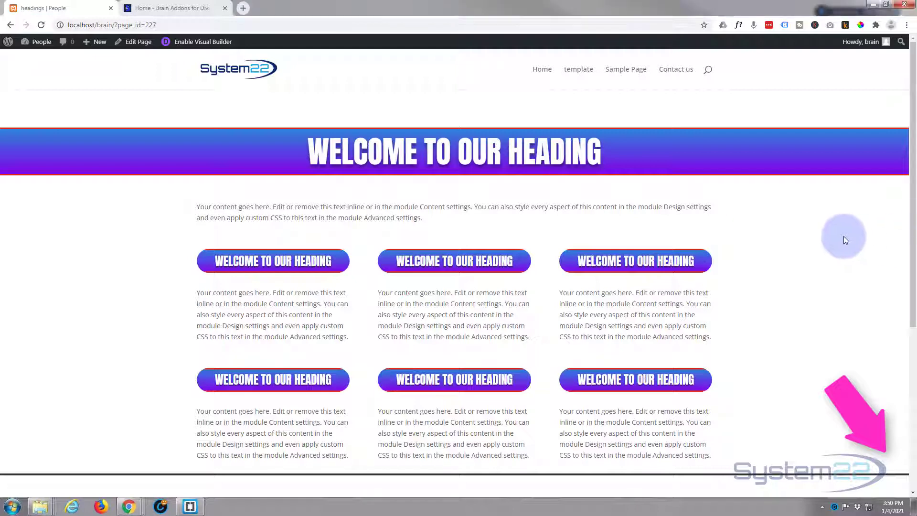
# Step: Switch to the Brain Addons website and scroll the page to find the logo section
pyautogui.scroll(-5, 844, 236)
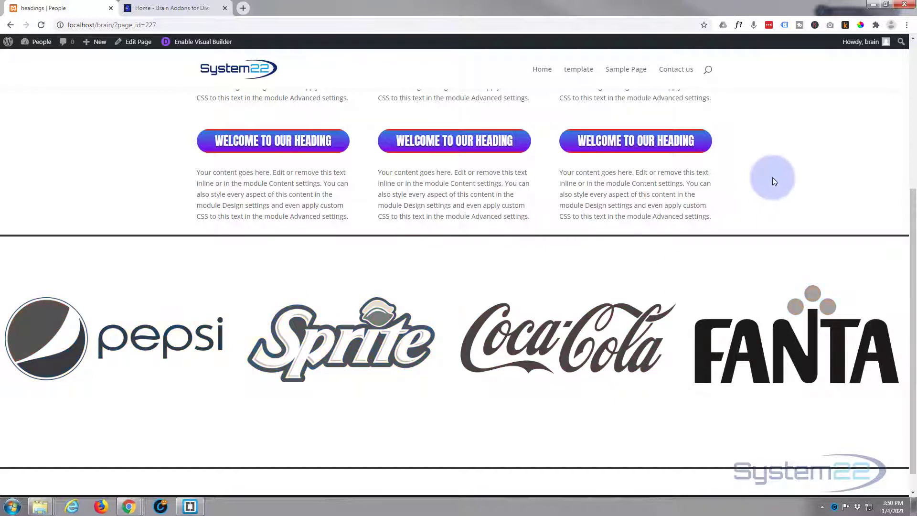
pyautogui.click(176, 8)
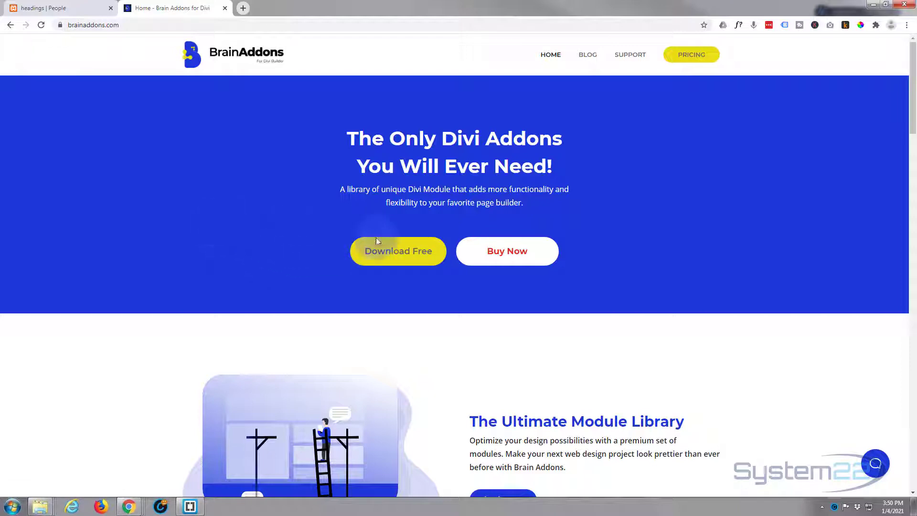
pyautogui.scroll(-5, 341, 249)
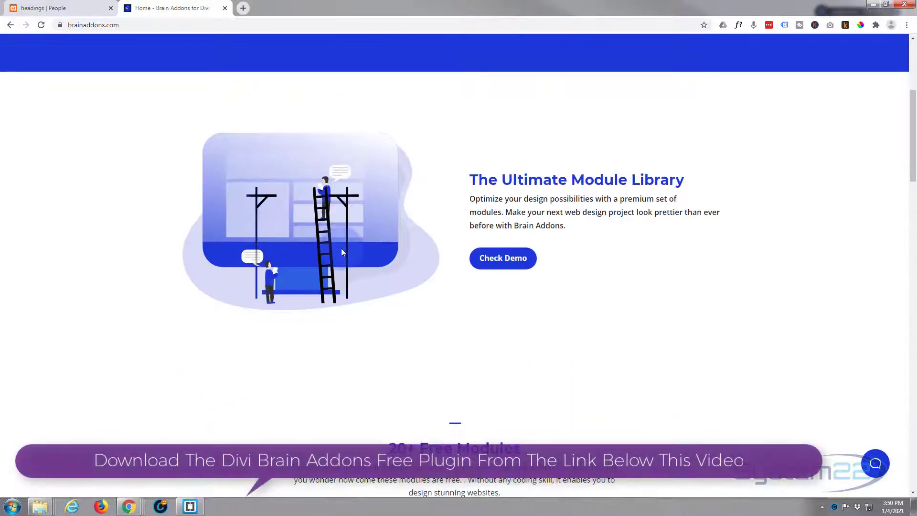
pyautogui.scroll(-6, 311, 253)
pyautogui.scroll(-3, 187, 242)
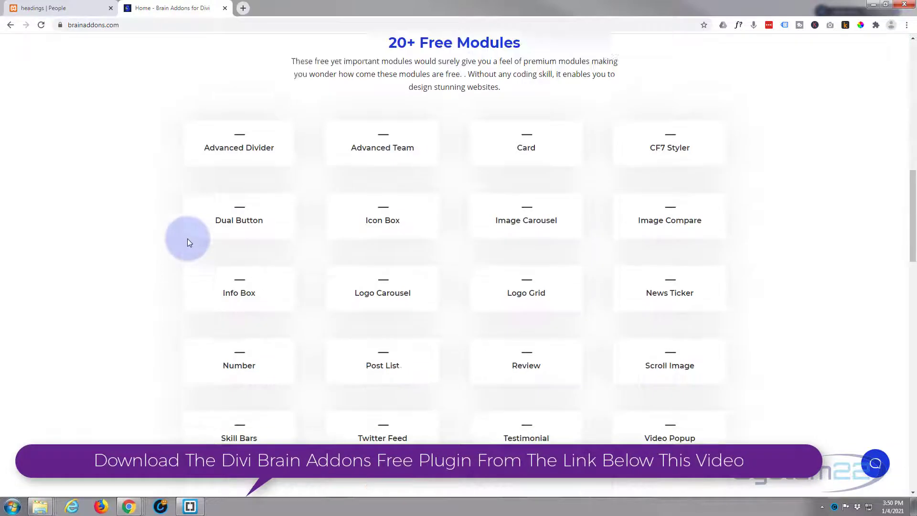
pyautogui.scroll(-8, 188, 242)
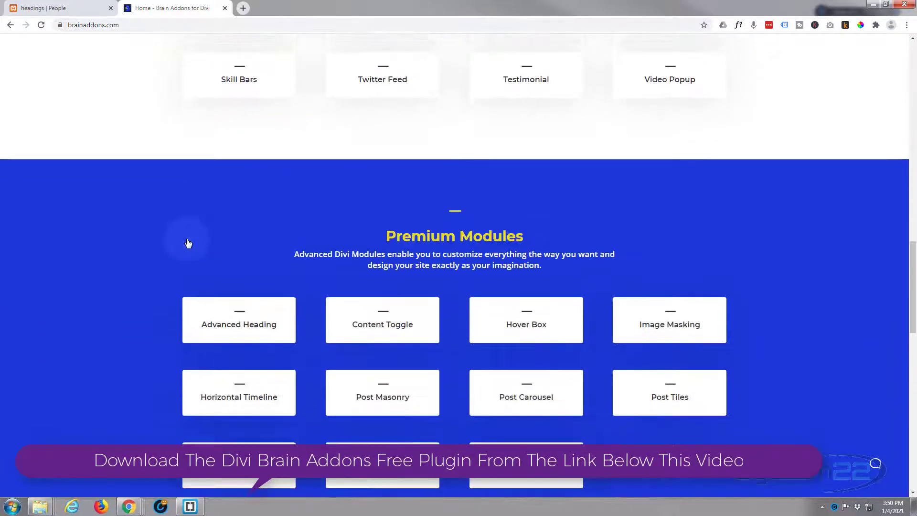
pyautogui.scroll(-2, 188, 243)
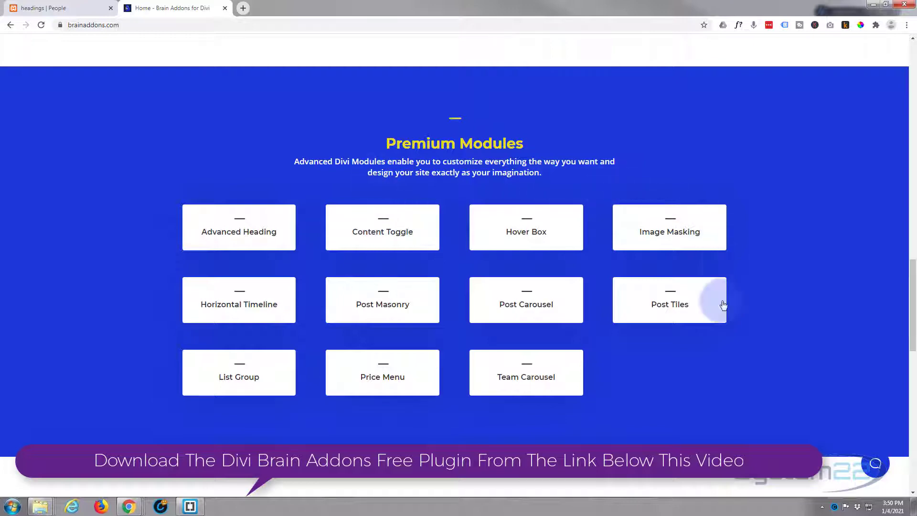
pyautogui.scroll(10, 729, 380)
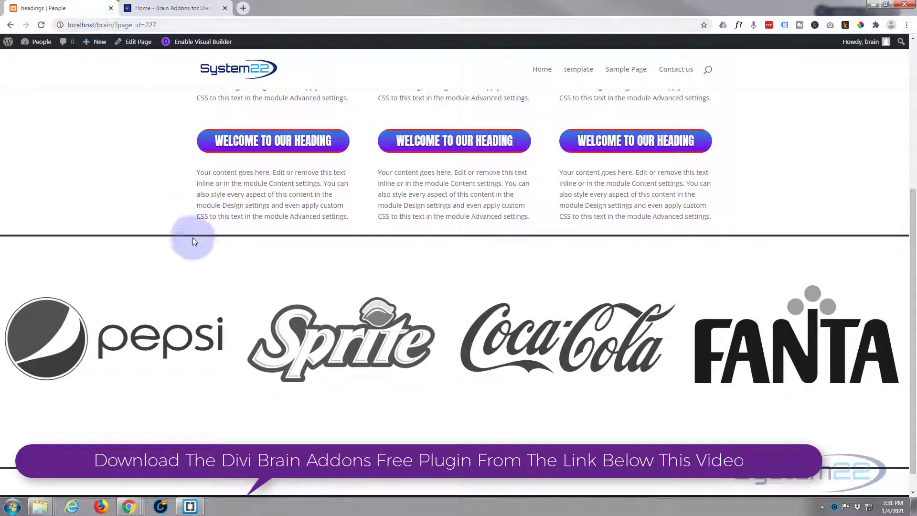
# Step: Open the page in Divi Visual Builder and delete the old logo carousel section
pyautogui.click(200, 44)
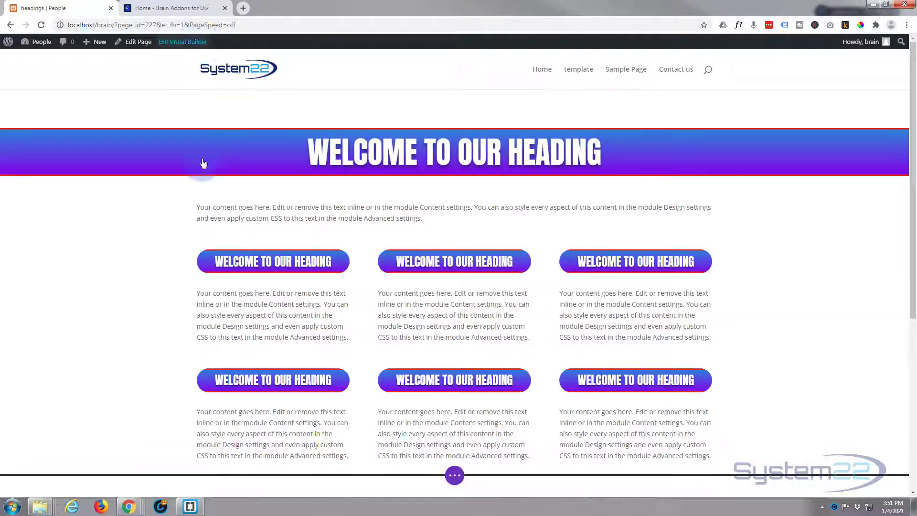
pyautogui.scroll(-6, 206, 210)
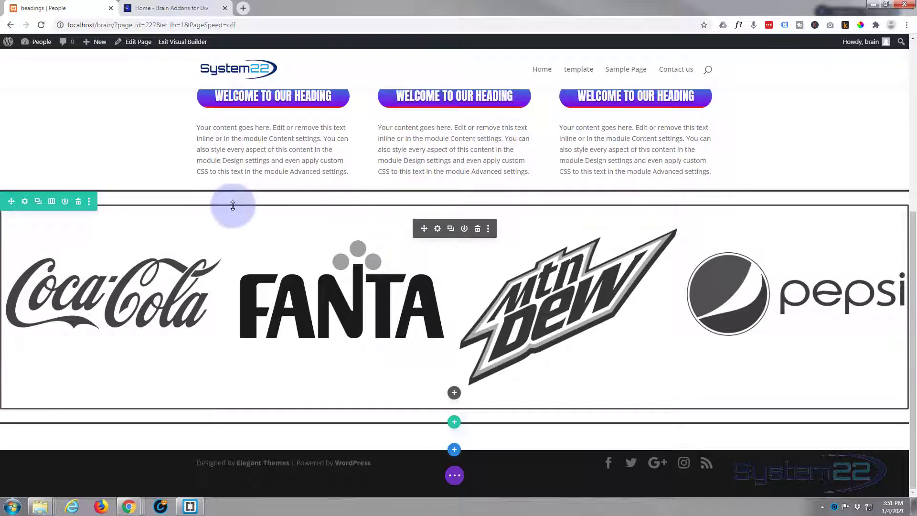
pyautogui.click(79, 201)
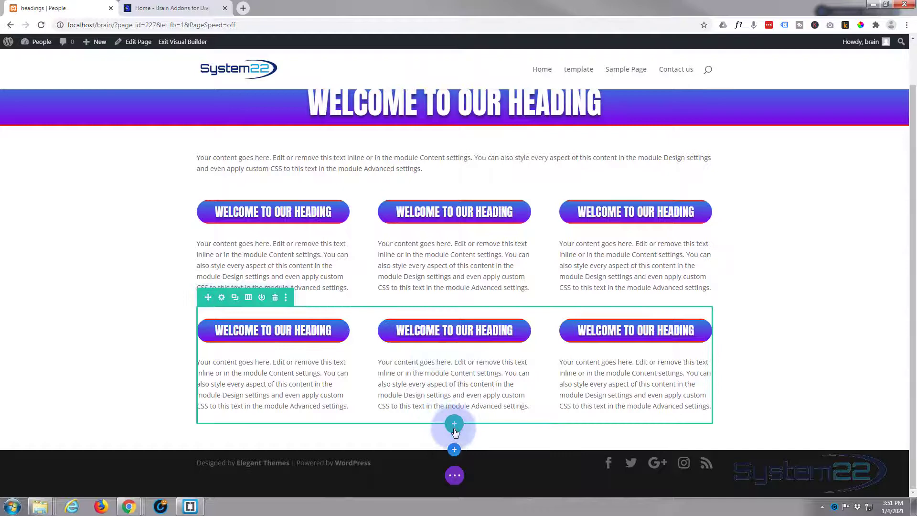
# Step: Insert a one-column row below the headings holding a Brain Logo Carousel module
pyautogui.click(454, 425)
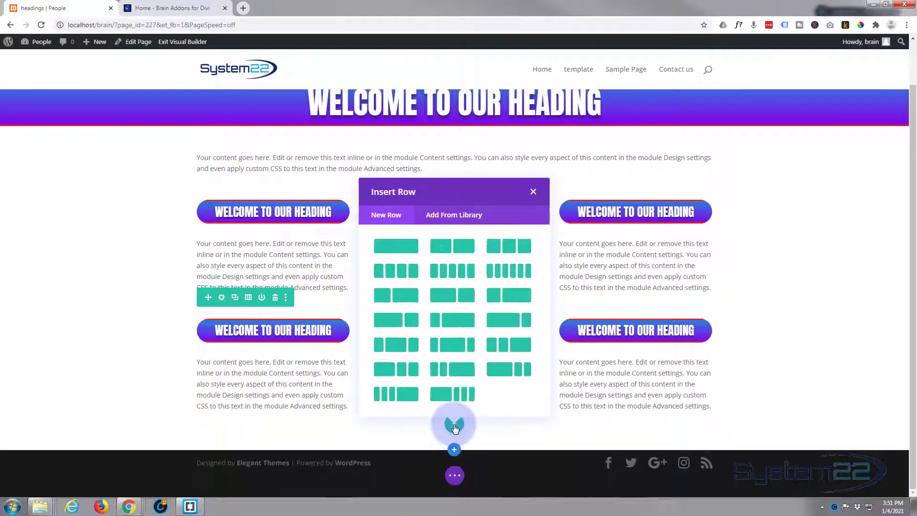
pyautogui.click(401, 247)
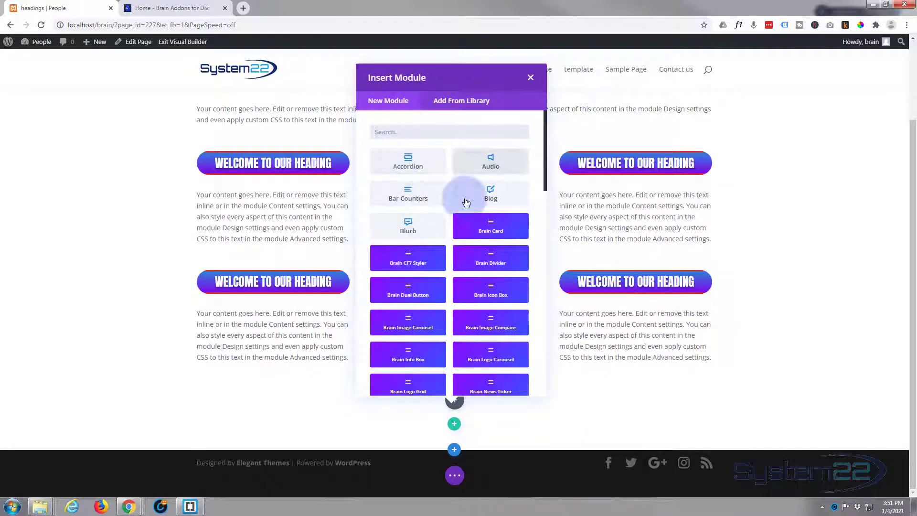
pyautogui.scroll(-4, 439, 303)
pyautogui.scroll(-10, 440, 306)
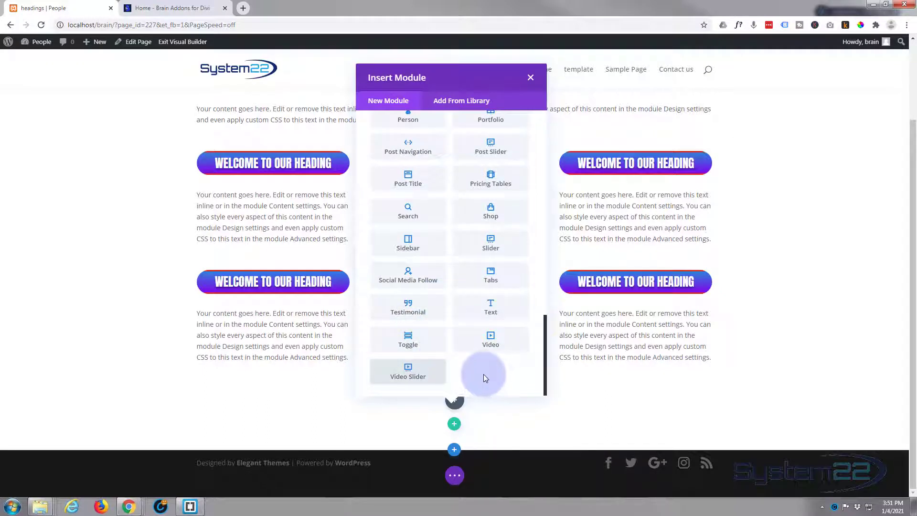
pyautogui.scroll(6, 485, 371)
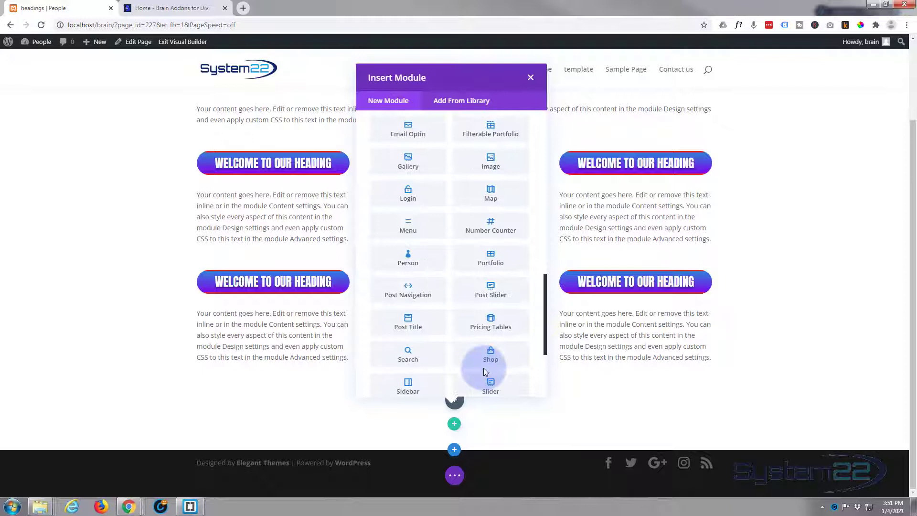
pyautogui.scroll(5, 485, 372)
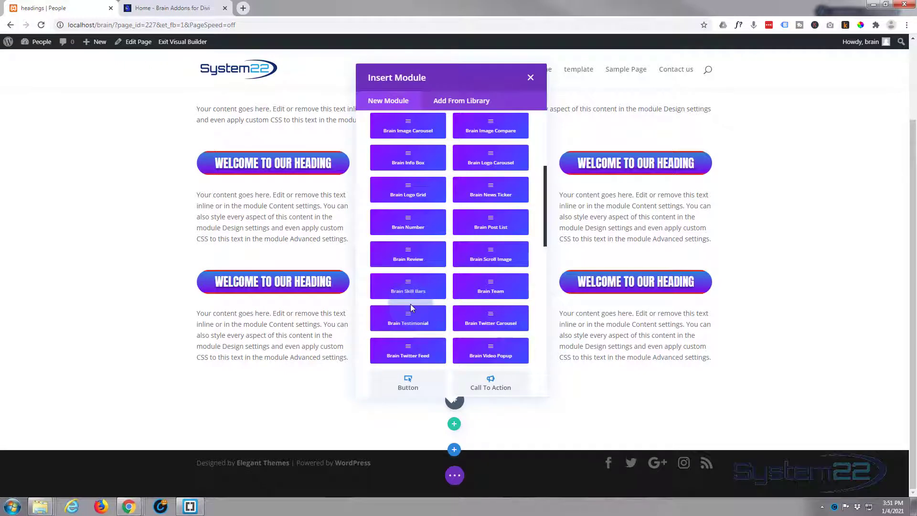
pyautogui.click(495, 162)
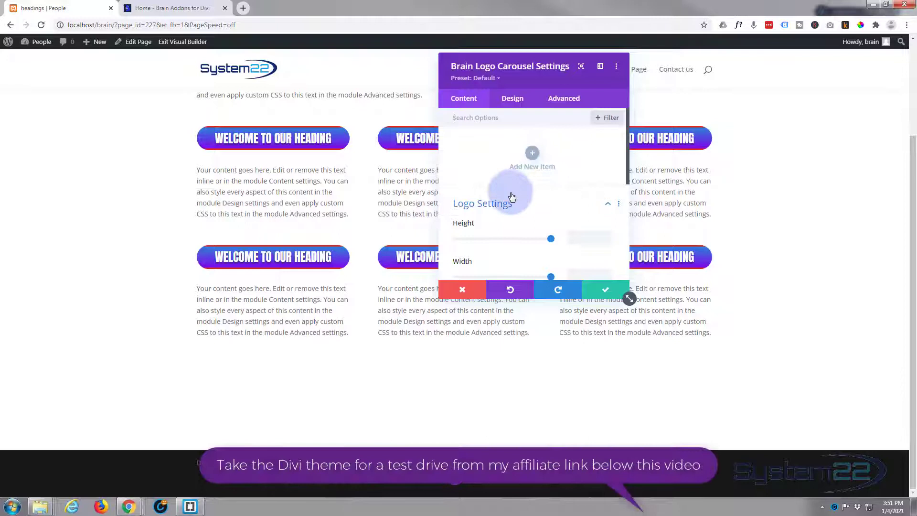
# Step: Add a first carousel logo item using the Pepsi image from the media library
pyautogui.click(532, 154)
pyautogui.click(534, 208)
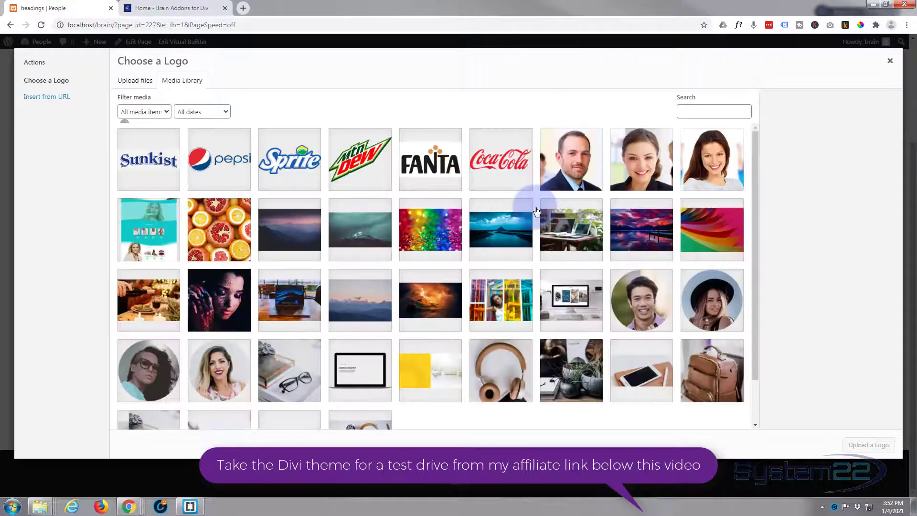
pyautogui.click(233, 163)
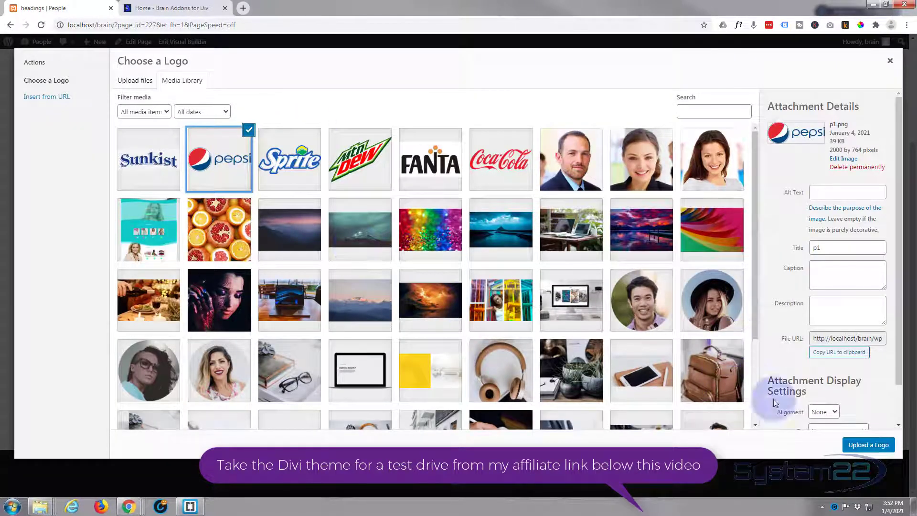
pyautogui.click(855, 446)
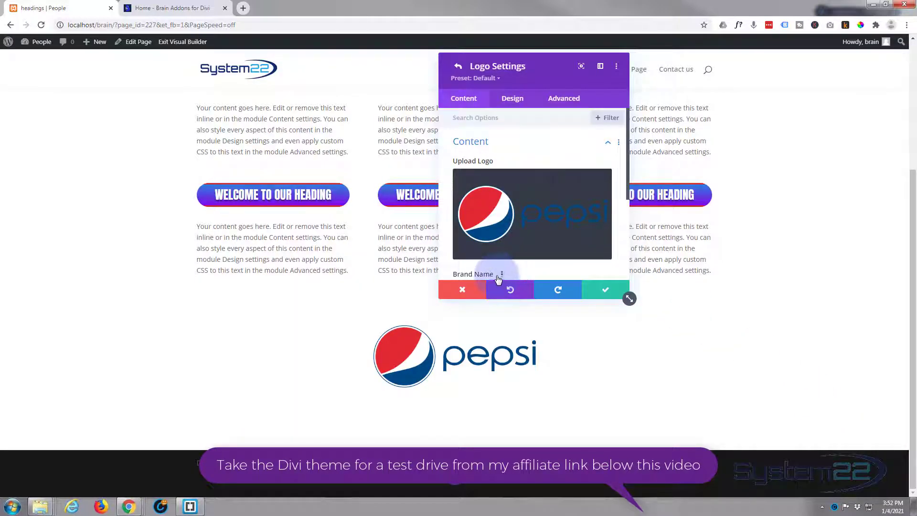
pyautogui.click(601, 289)
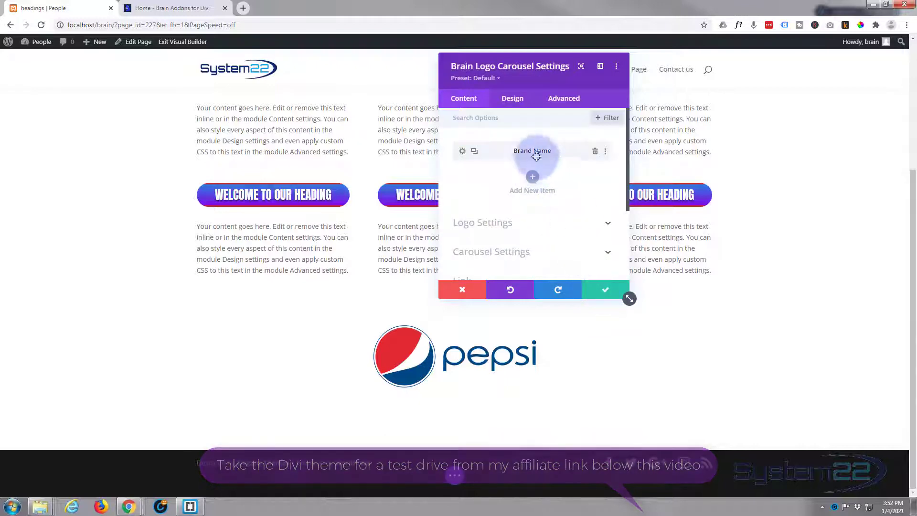
# Step: Add a second logo item with the Sprite image
pyautogui.click(533, 186)
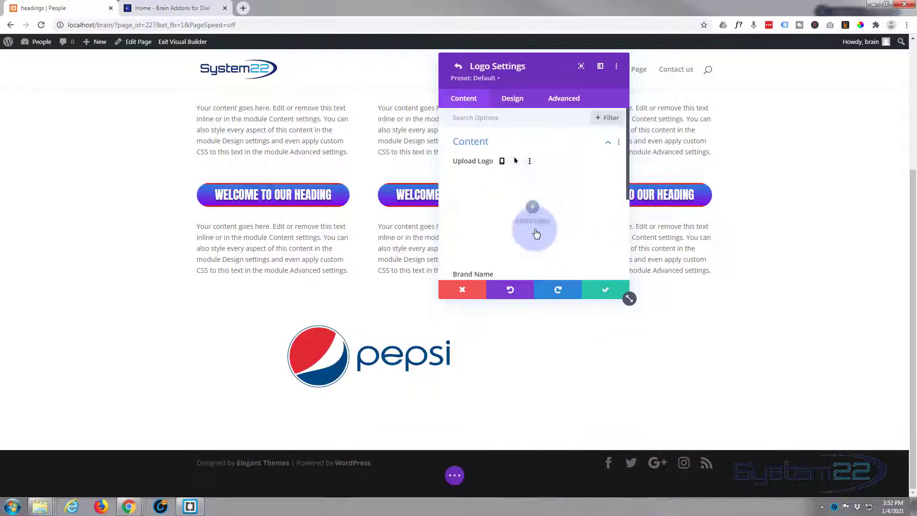
pyautogui.click(539, 209)
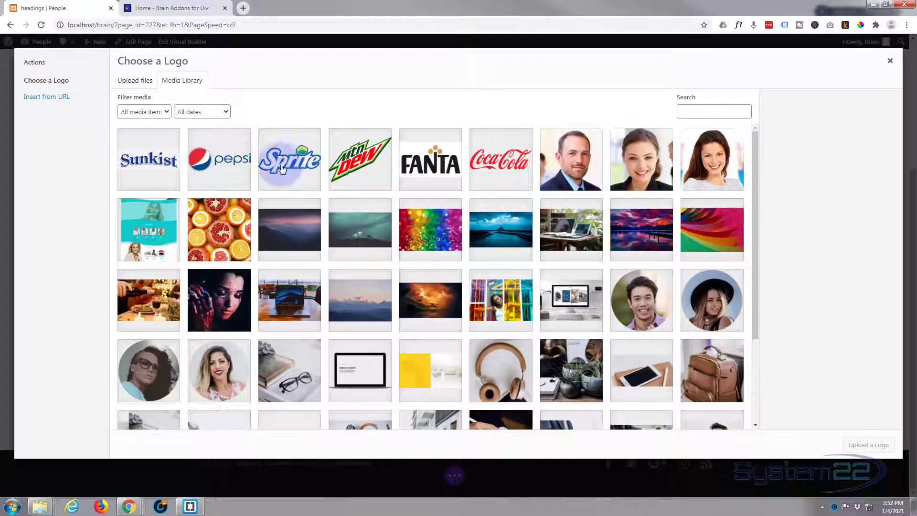
pyautogui.click(290, 162)
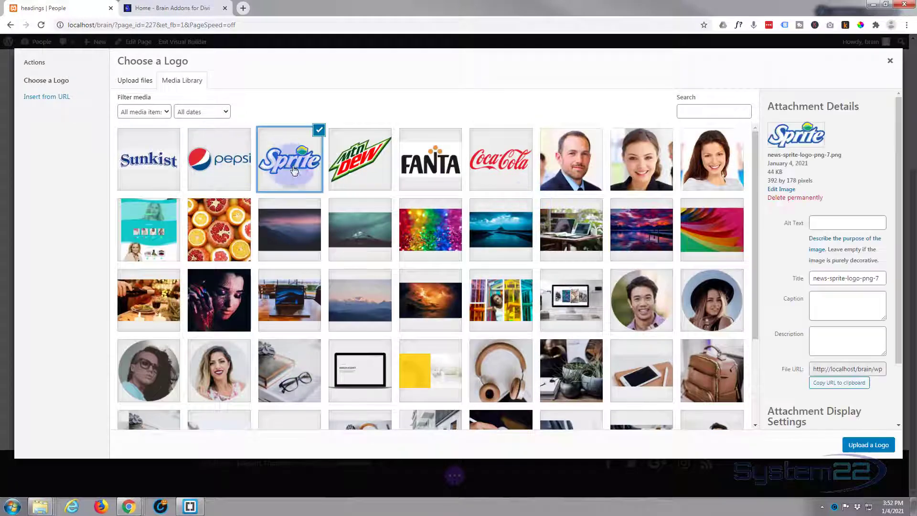
pyautogui.click(844, 440)
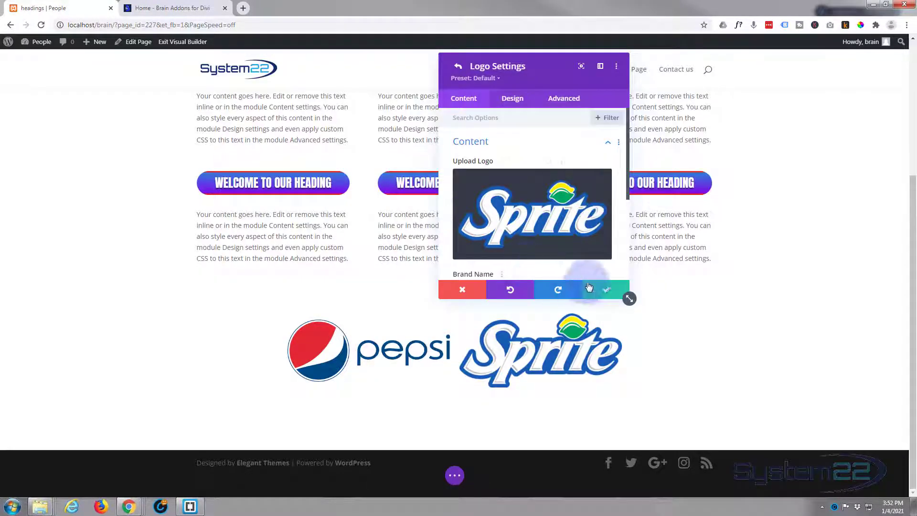
pyautogui.click(603, 289)
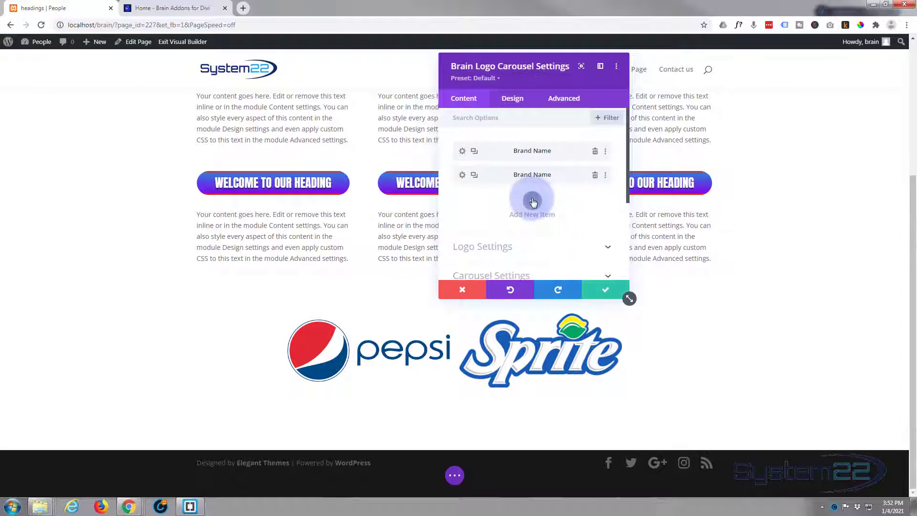
# Step: Add a third logo item with the Mountain Dew image
pyautogui.click(534, 201)
pyautogui.click(516, 204)
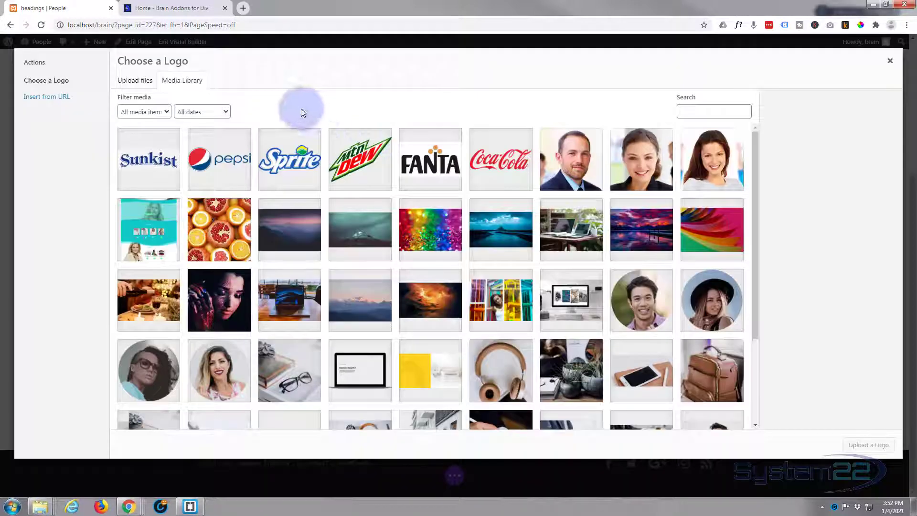
pyautogui.click(363, 165)
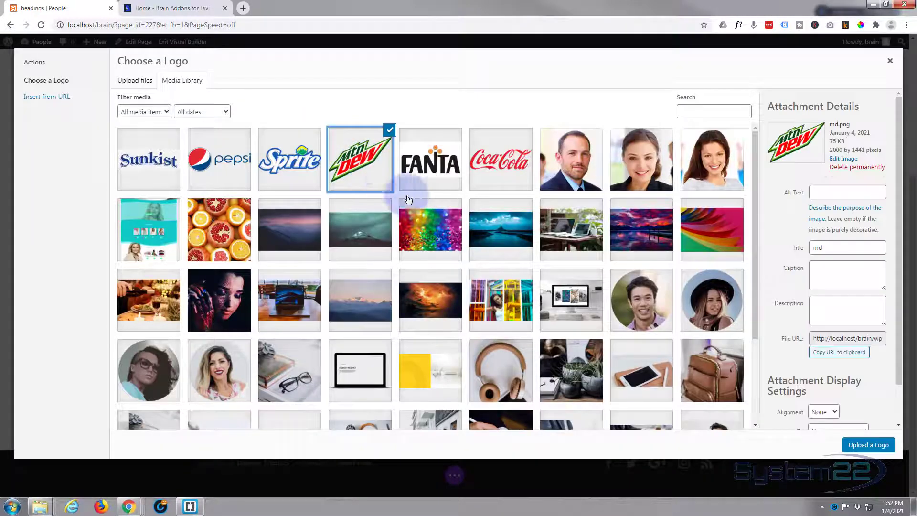
pyautogui.click(860, 446)
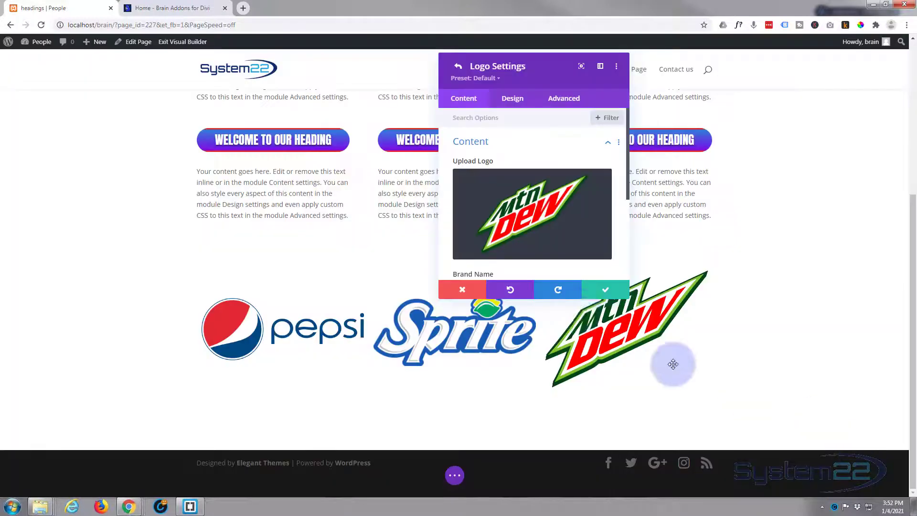
pyautogui.click(603, 290)
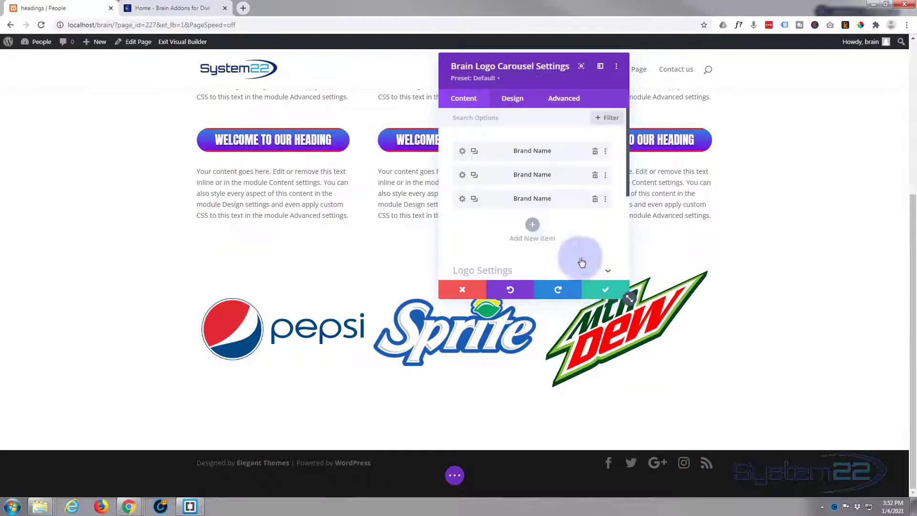
# Step: Add a logo item with the FANTA image
pyautogui.click(534, 226)
pyautogui.click(533, 205)
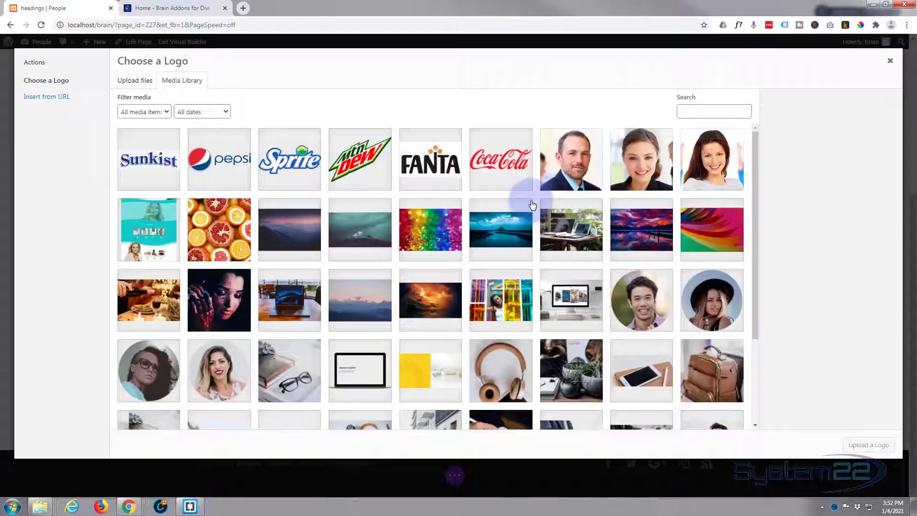
pyautogui.click(430, 160)
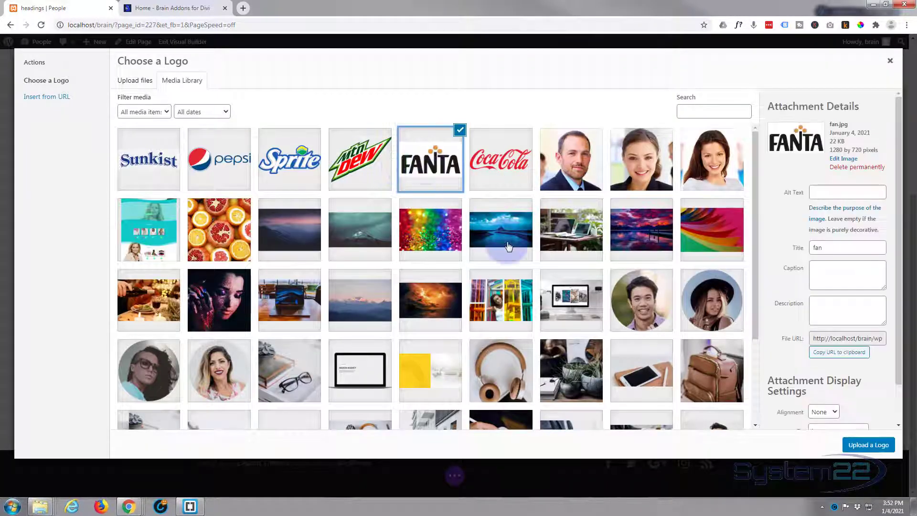
pyautogui.click(853, 446)
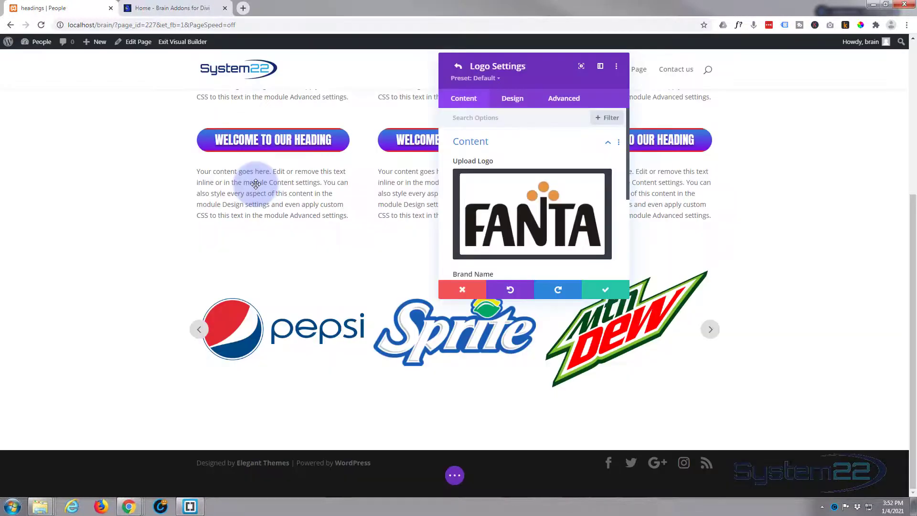
pyautogui.click(603, 290)
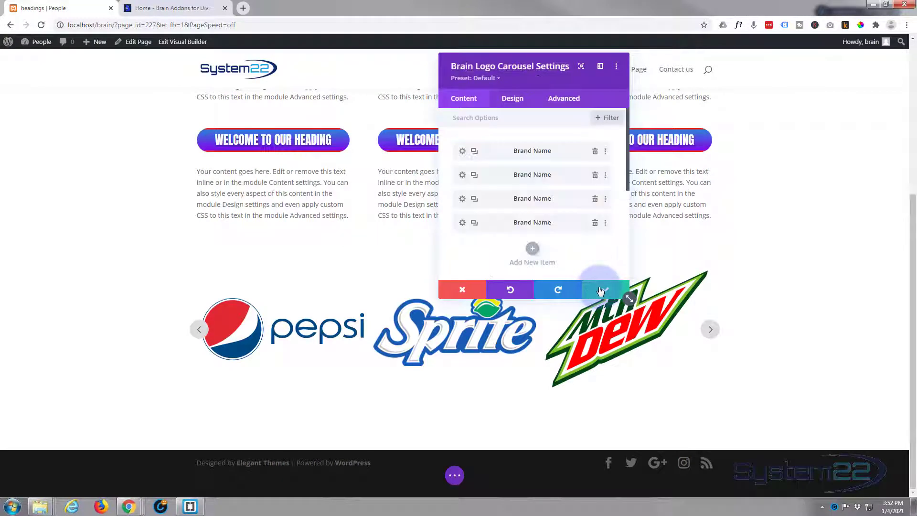
# Step: Add another logo item and set its image to Coca-Cola
pyautogui.click(533, 248)
pyautogui.click(530, 203)
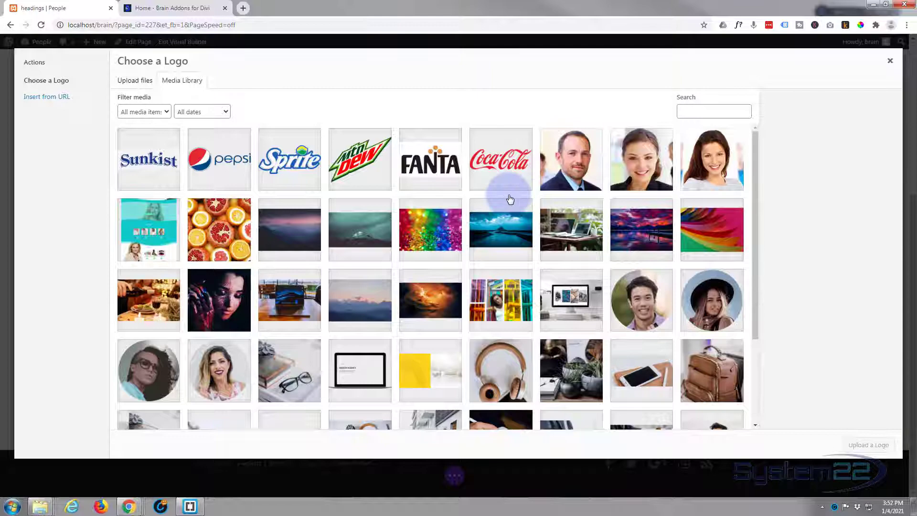
pyautogui.click(507, 174)
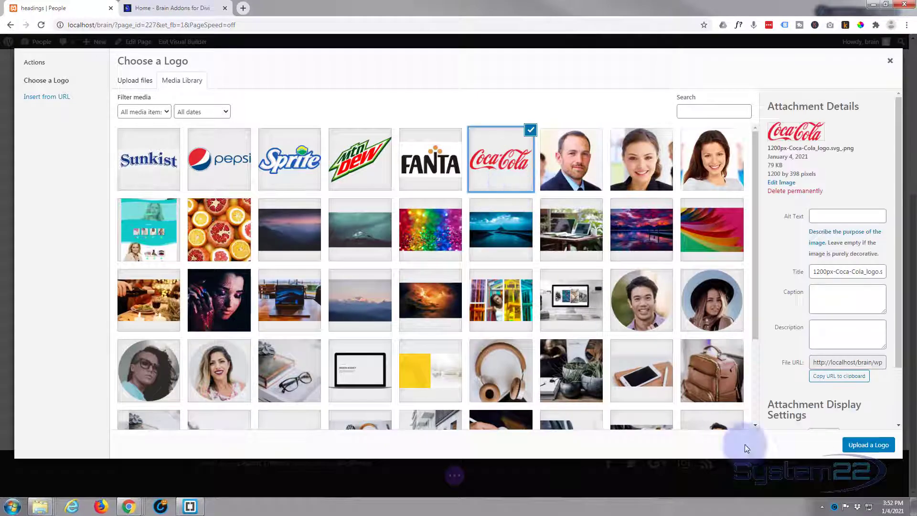
pyautogui.click(868, 445)
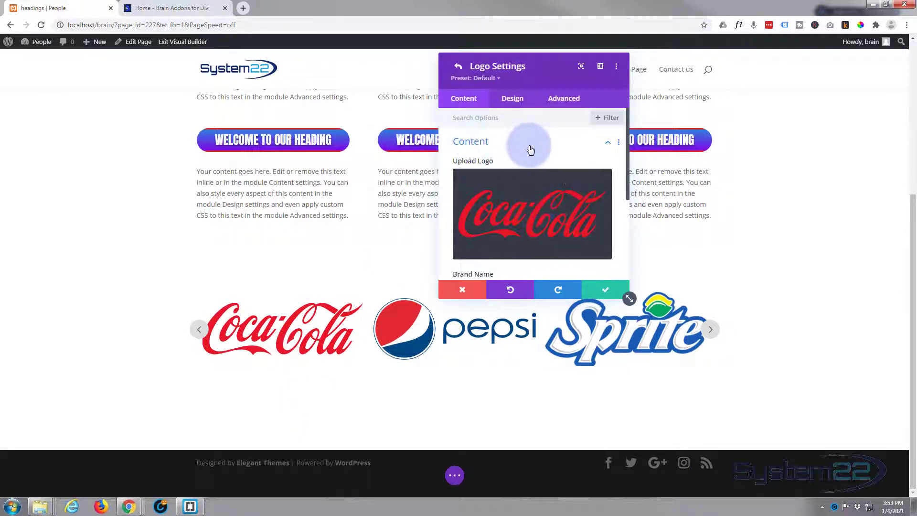
# Step: Enter 'Coke' as the Coca-Cola item's Brand Name, turn Use Link on, and focus Link Url
pyautogui.scroll(-3, 528, 156)
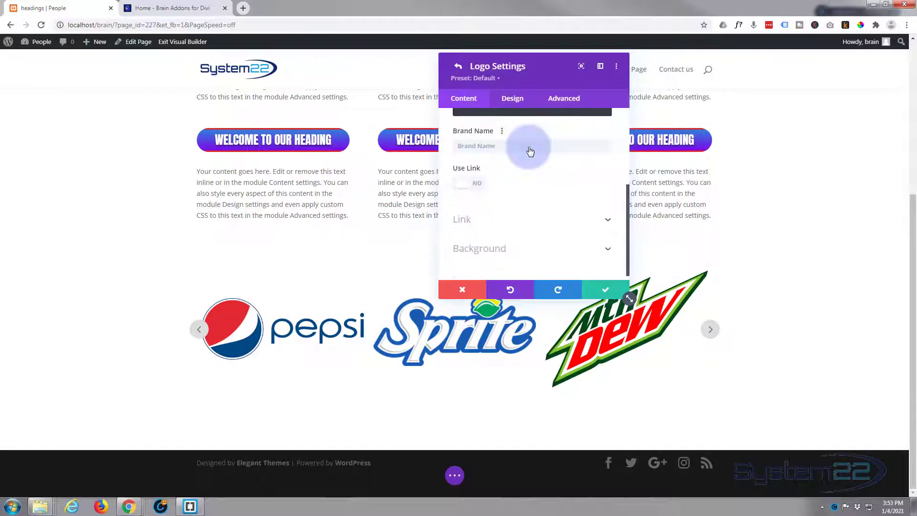
pyautogui.click(480, 148)
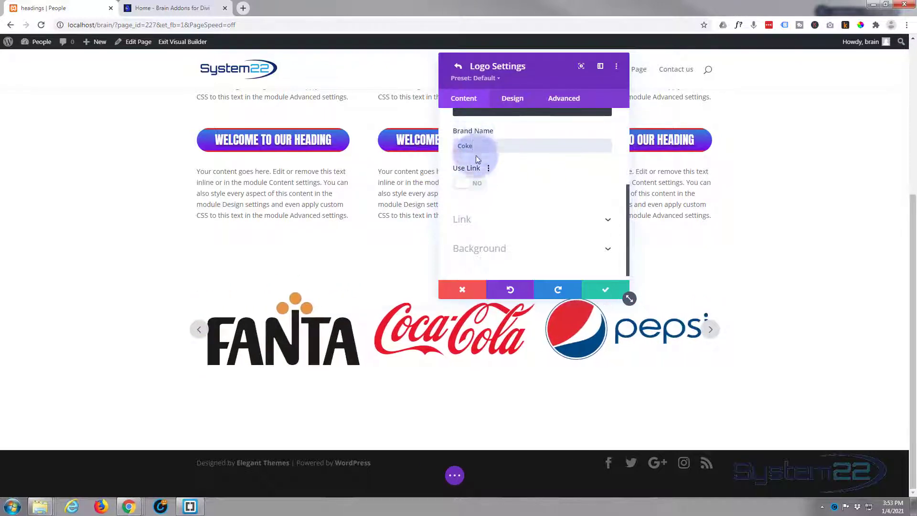
pyautogui.click(480, 186)
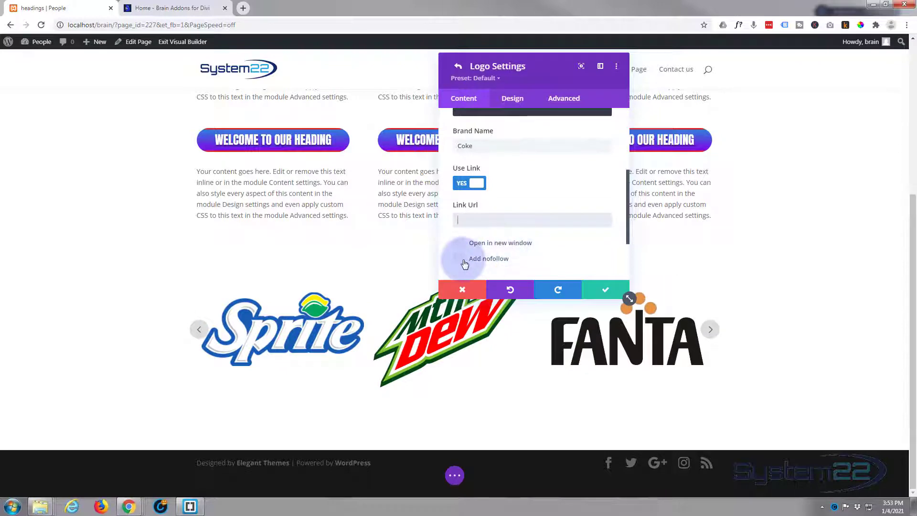
pyautogui.click(476, 223)
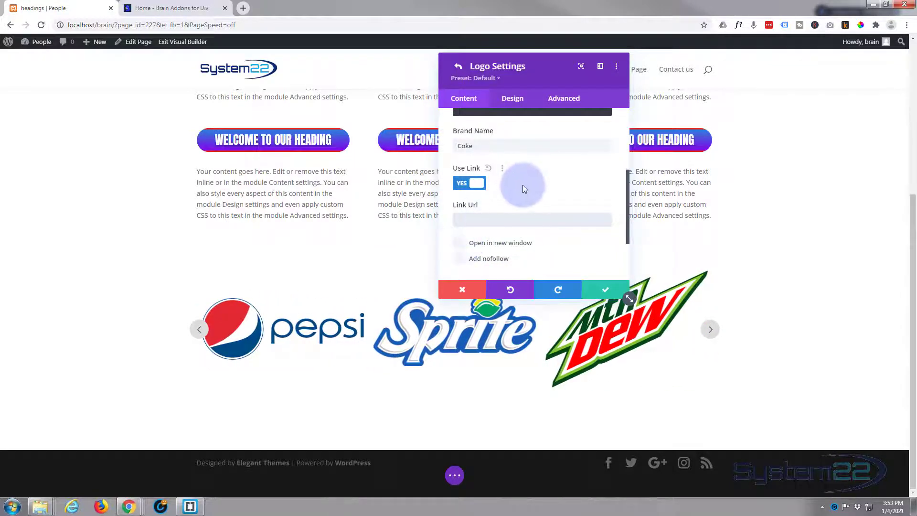
pyautogui.scroll(-2, 523, 185)
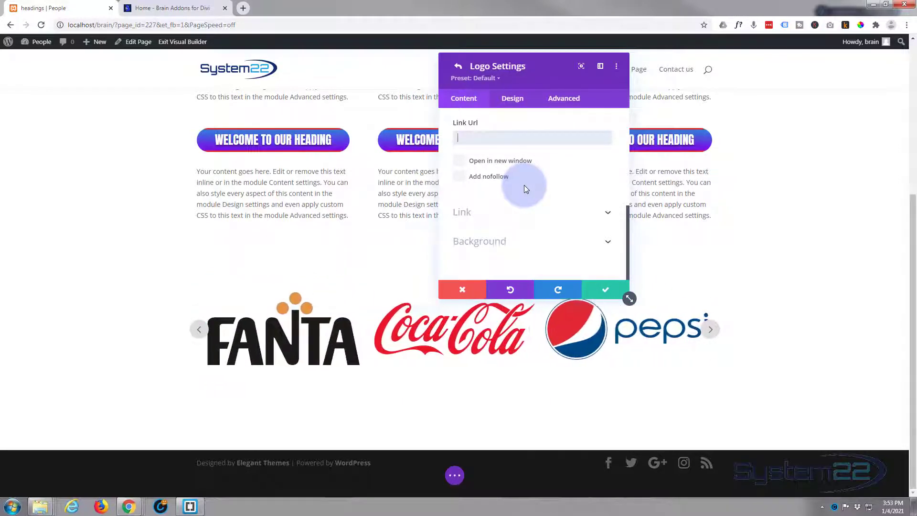
# Step: Show the logo item's Design options and expand Overlay to view its background colour choices
pyautogui.click(522, 104)
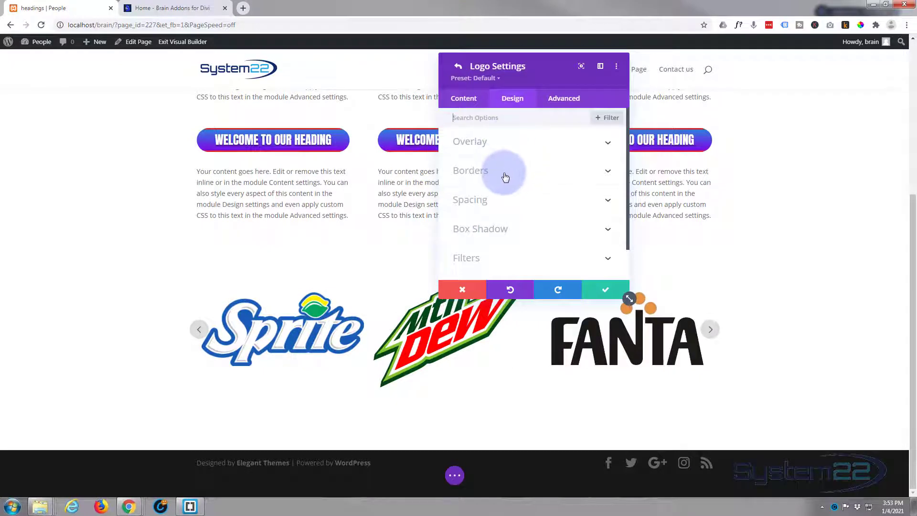
pyautogui.click(515, 152)
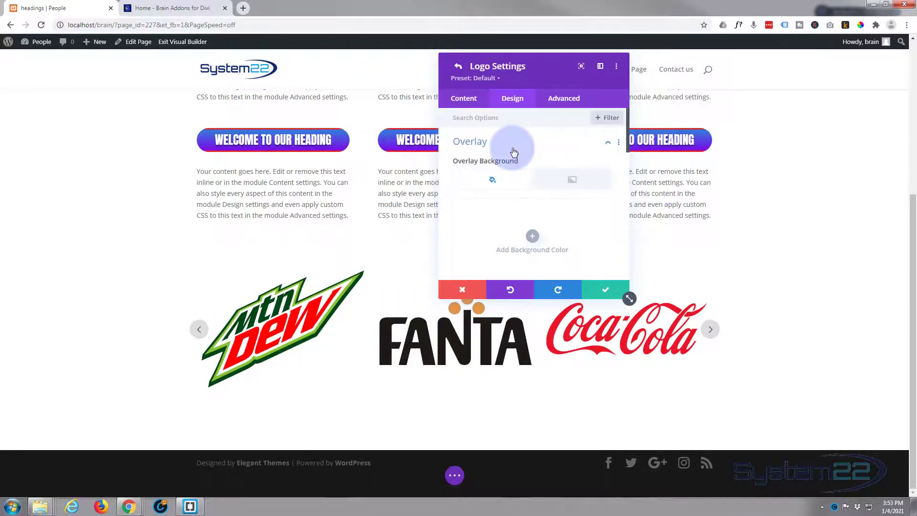
pyautogui.click(524, 168)
pyautogui.scroll(-3, 523, 169)
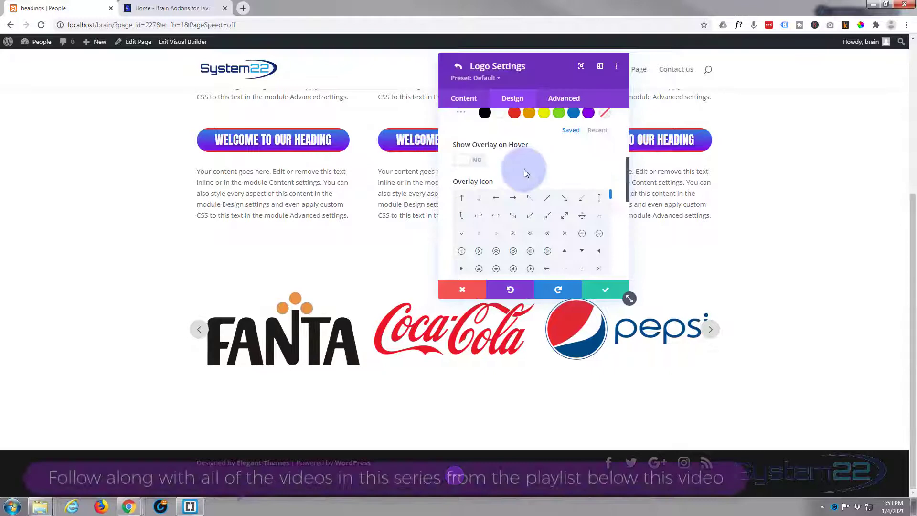
pyautogui.scroll(-1, 524, 170)
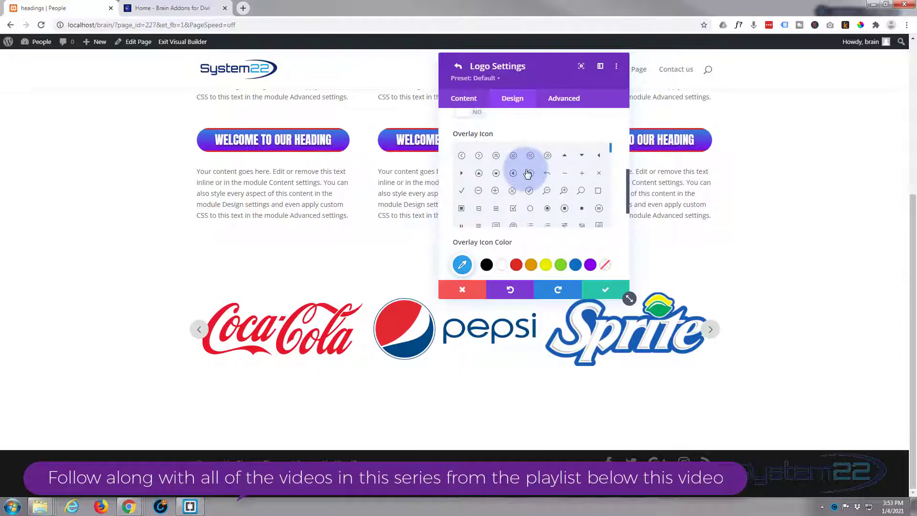
pyautogui.scroll(-1, 528, 174)
pyautogui.scroll(5, 526, 174)
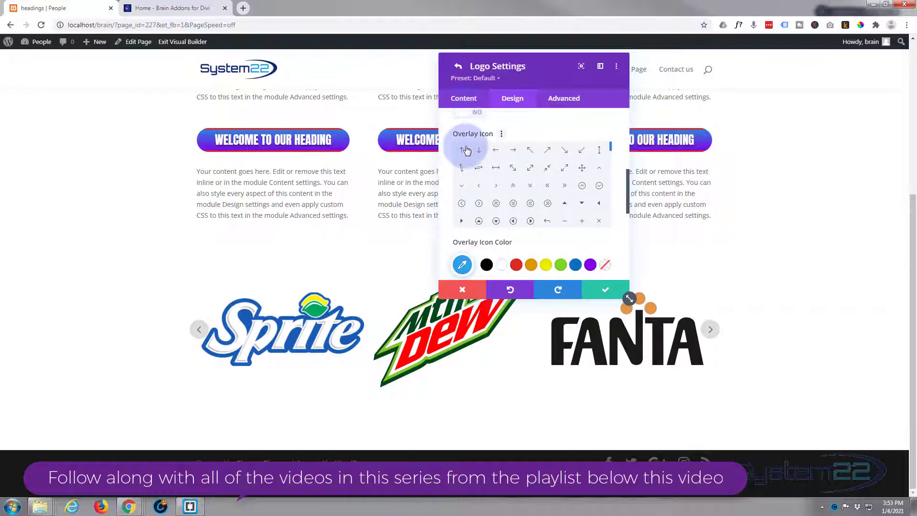
pyautogui.scroll(1, 467, 149)
pyautogui.scroll(-8, 467, 152)
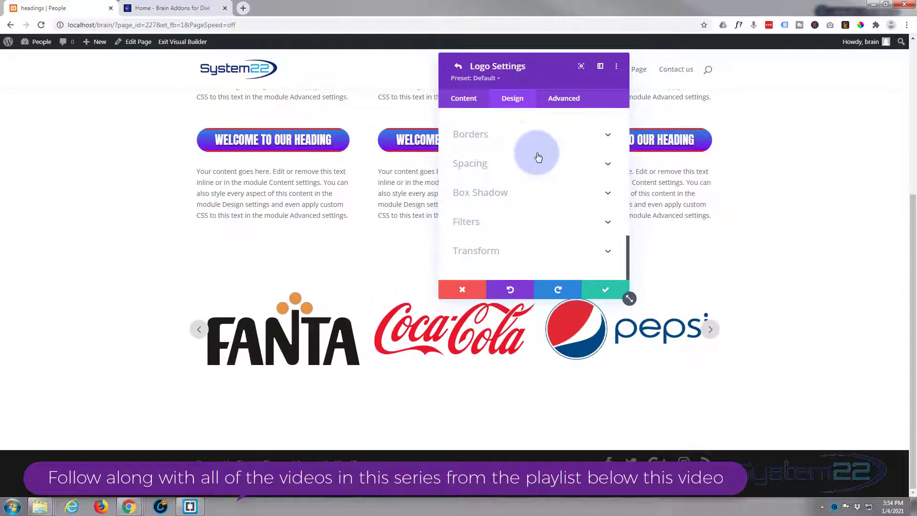
# Step: Expand Spacing and Filters, leaving filters at defaults like 0deg hue and 100% opacity
pyautogui.click(519, 167)
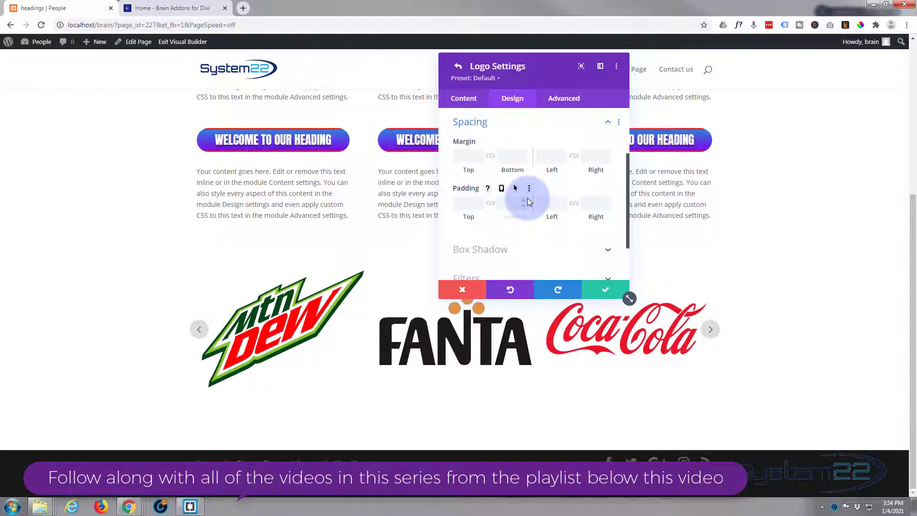
pyautogui.scroll(-2, 529, 196)
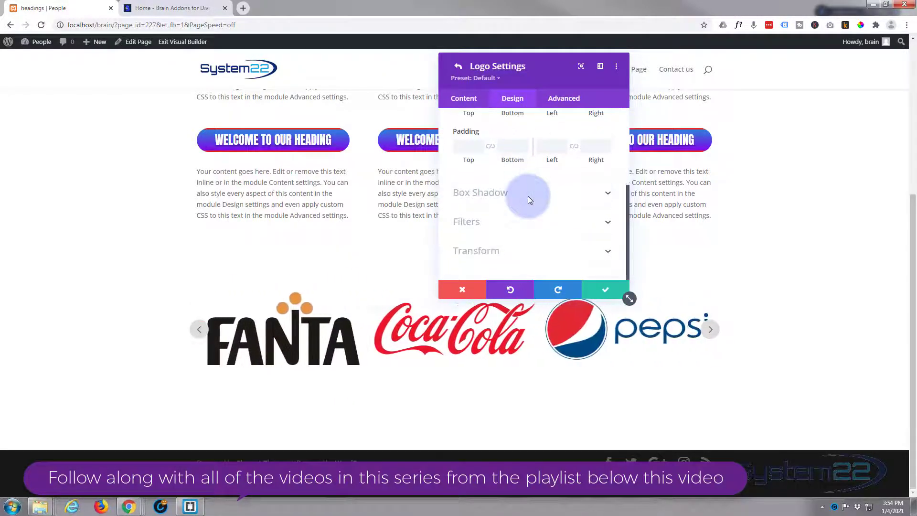
pyautogui.click(498, 221)
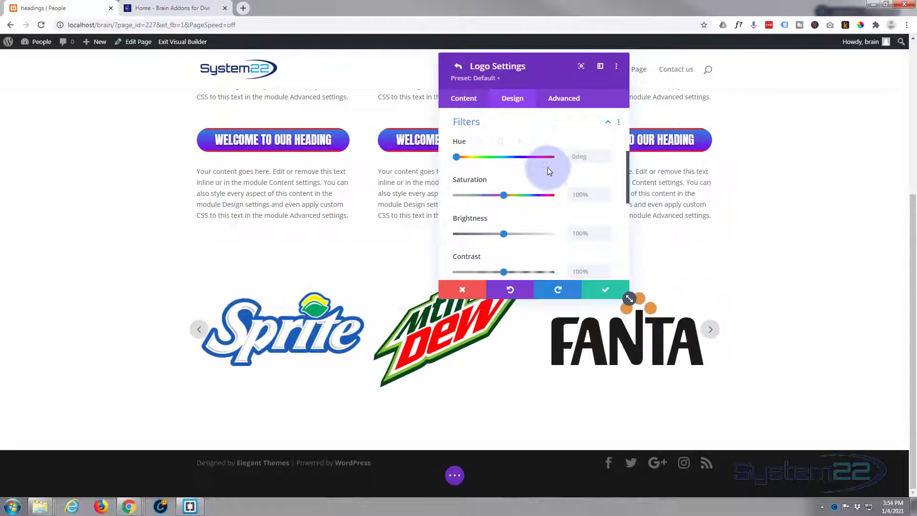
pyautogui.scroll(-1, 547, 168)
pyautogui.scroll(-5, 548, 168)
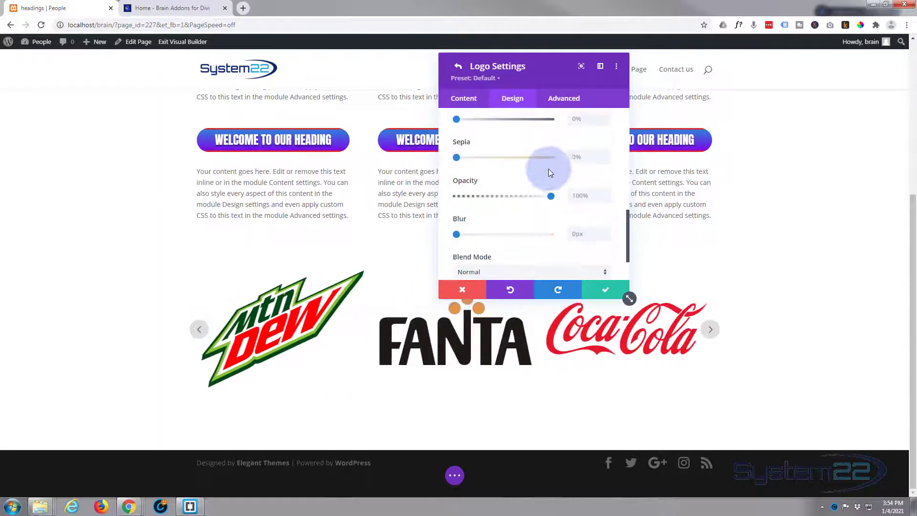
# Step: Save the Coke logo item and expand the carousel's logo size settings
pyautogui.click(603, 296)
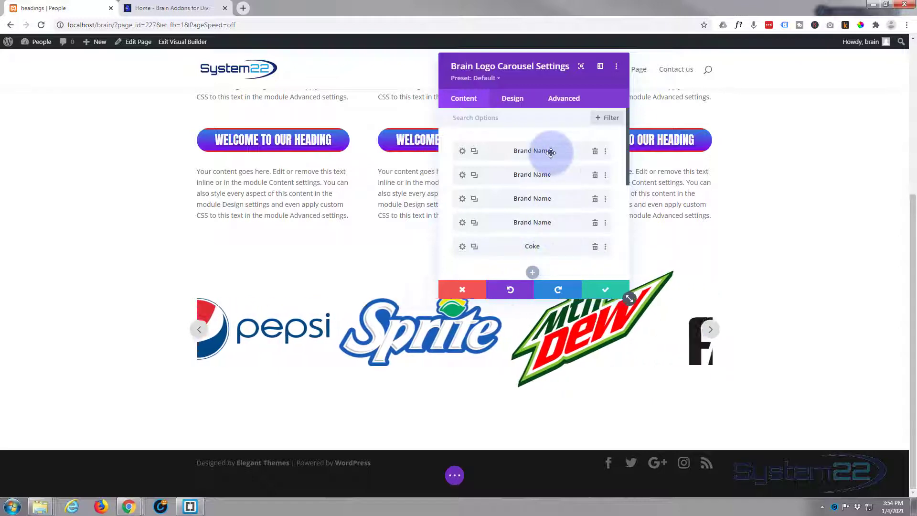
pyautogui.scroll(-3, 544, 172)
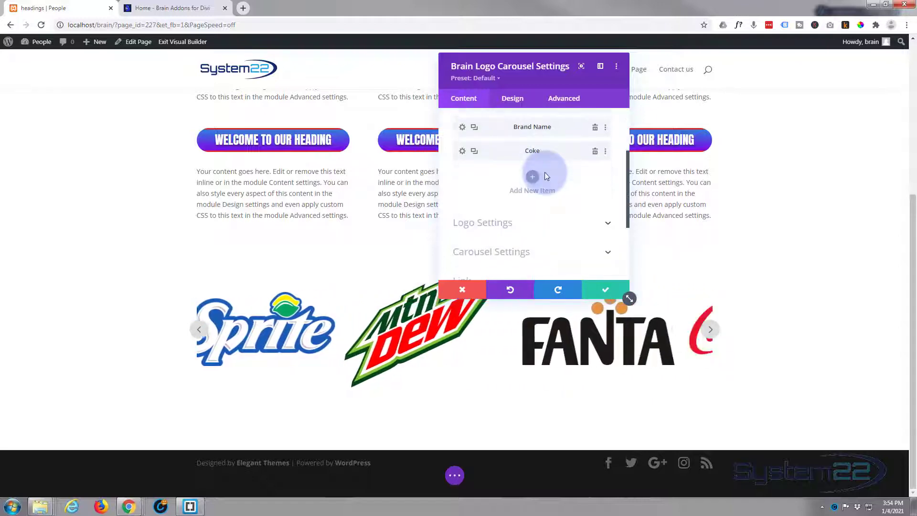
pyautogui.click(492, 173)
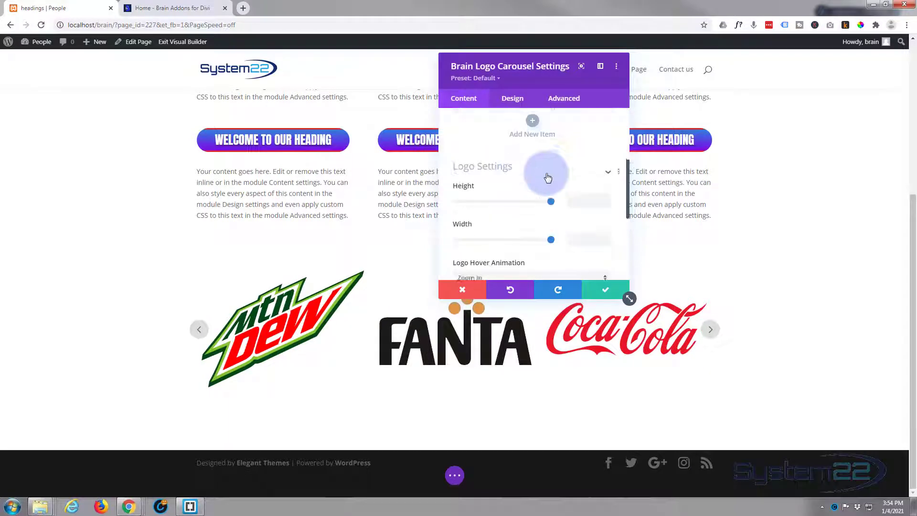
pyautogui.scroll(-1, 547, 174)
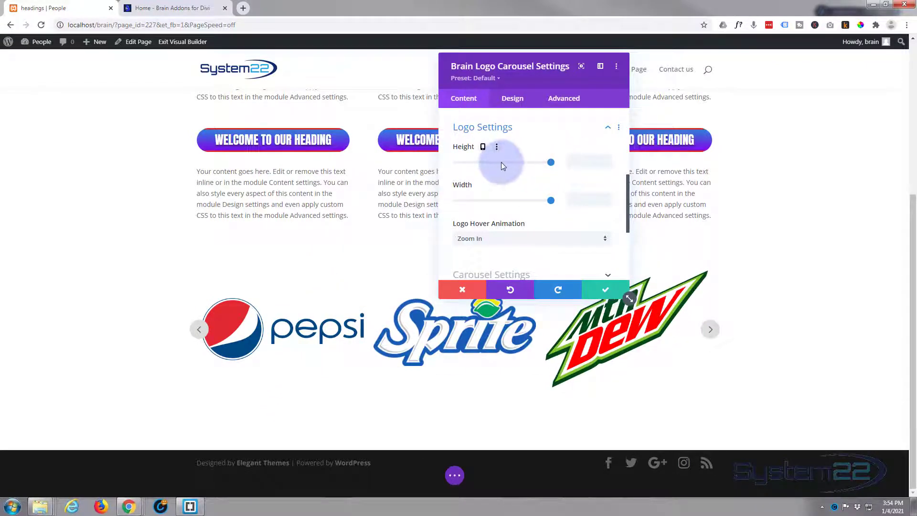
pyautogui.scroll(-1, 491, 183)
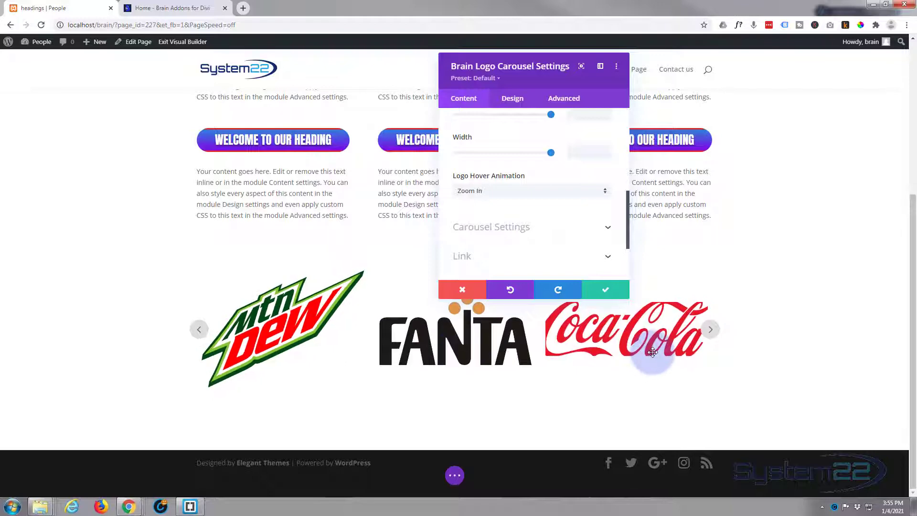
# Step: Set Logo Hover Animation to Zoom Out after briefly choosing Black and White
pyautogui.click(532, 194)
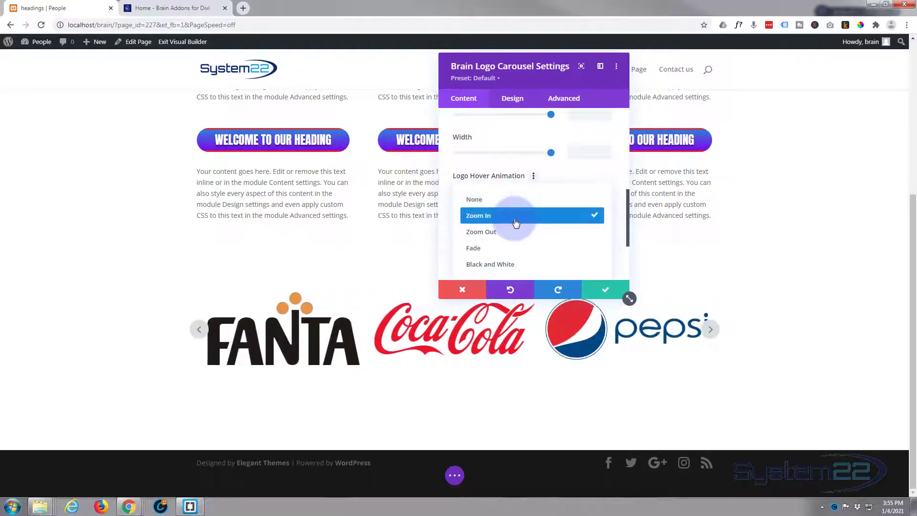
pyautogui.click(498, 267)
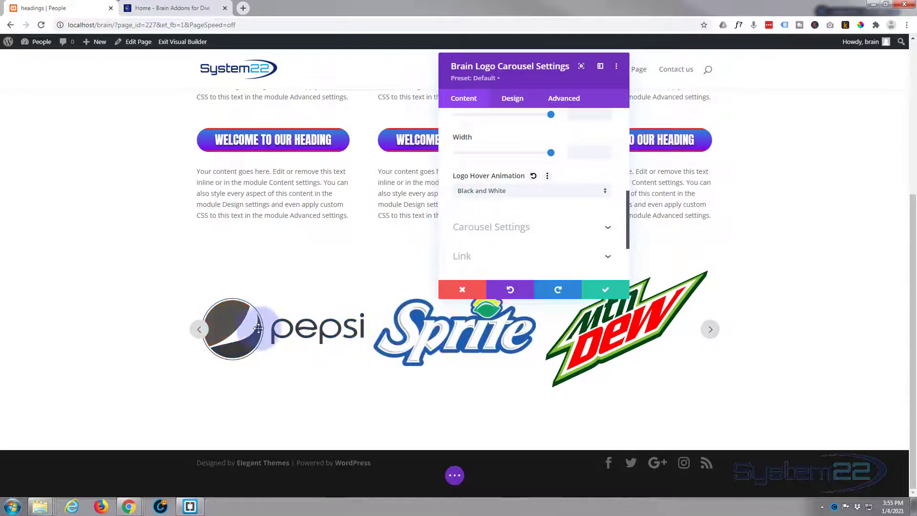
pyautogui.click(545, 195)
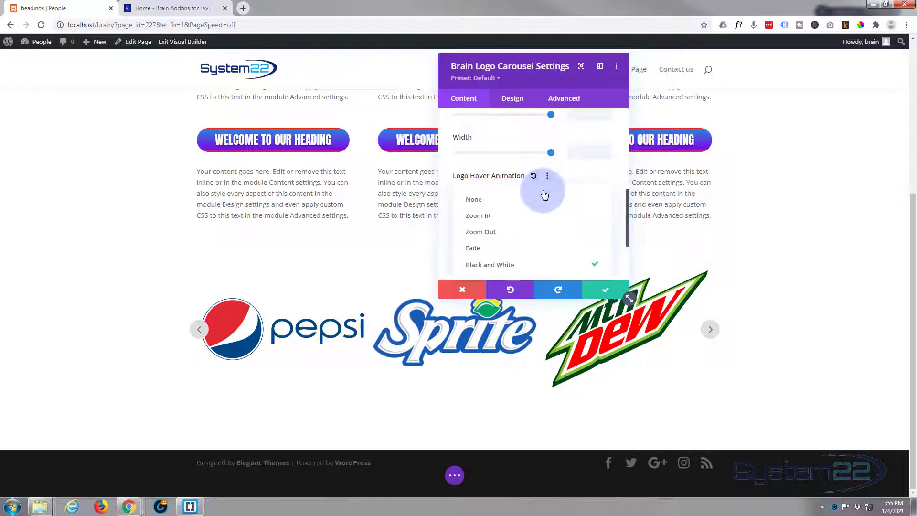
pyautogui.click(505, 236)
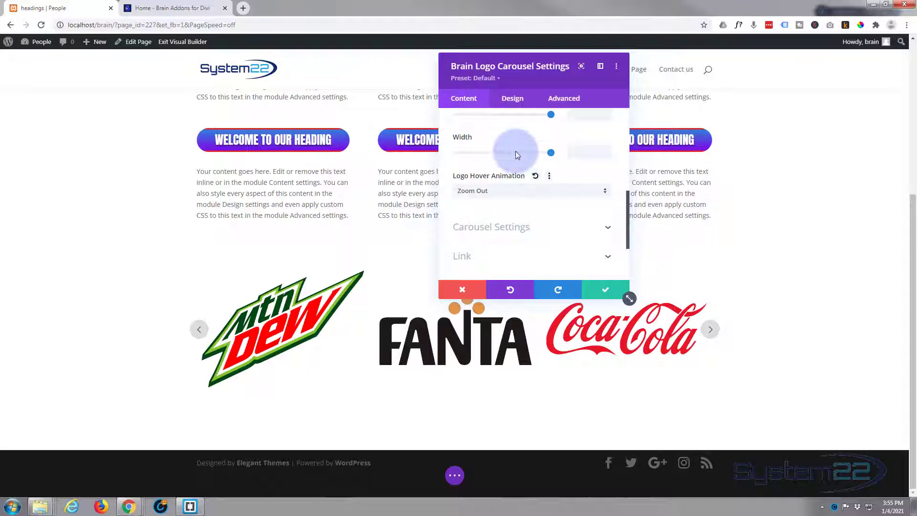
# Step: In Carousel Settings > General, change Autoplay Speed from 2000ms to 3000ms
pyautogui.scroll(-2, 516, 152)
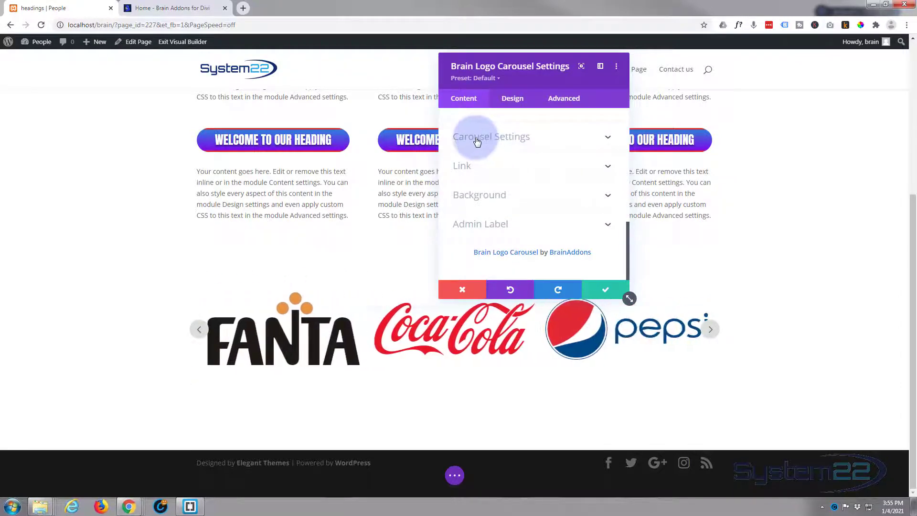
pyautogui.click(564, 140)
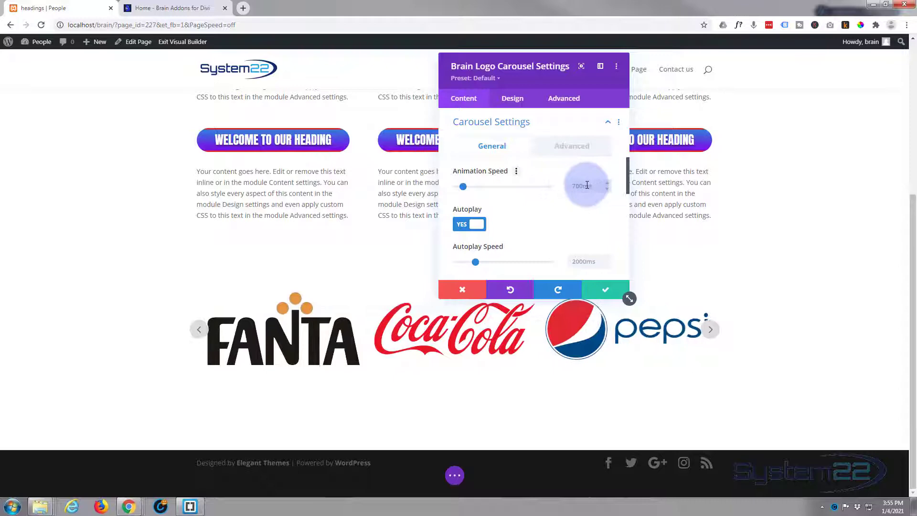
pyautogui.click(570, 185)
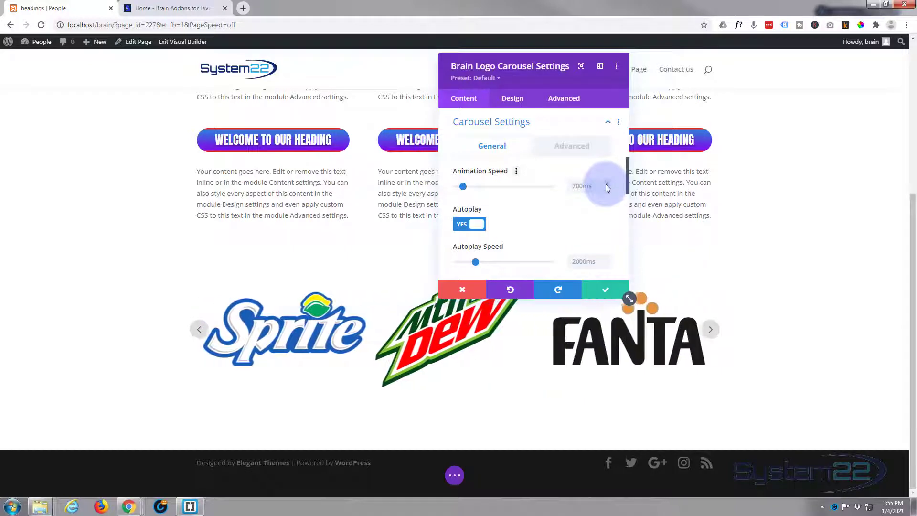
pyautogui.scroll(-2, 541, 200)
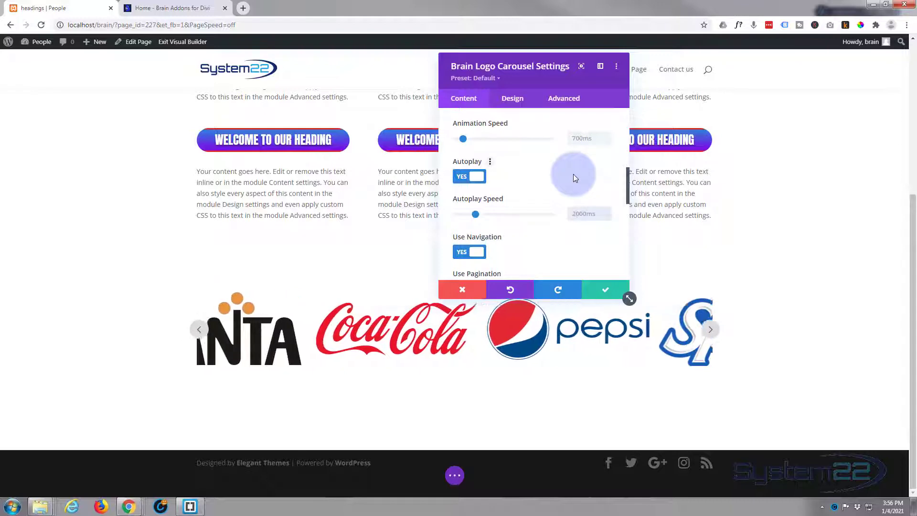
pyautogui.write('3000ms')
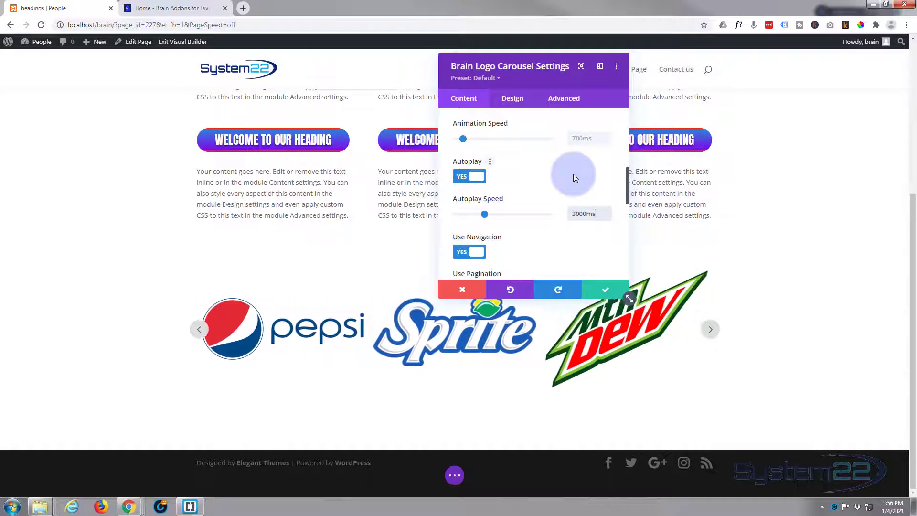
pyautogui.scroll(-1, 538, 194)
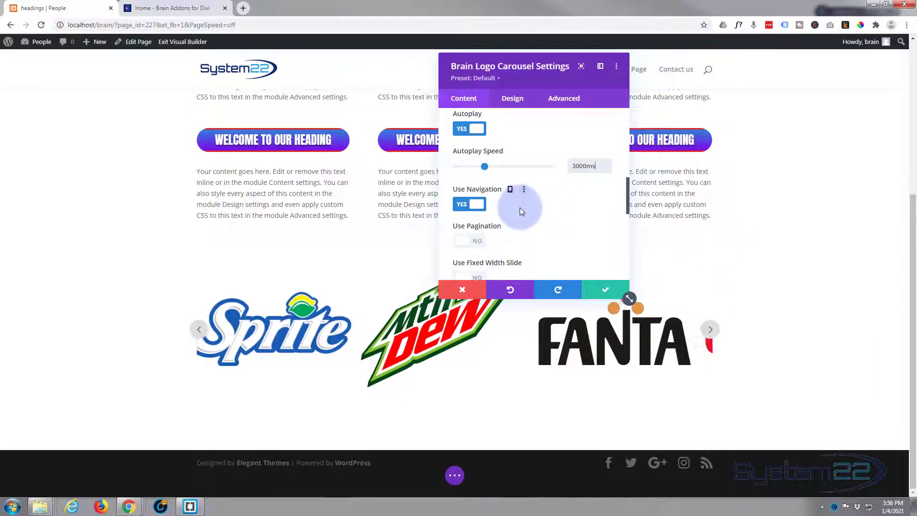
# Step: Turn off Use Navigation arrows and leave Use Pagination off after toggling it
pyautogui.click(472, 207)
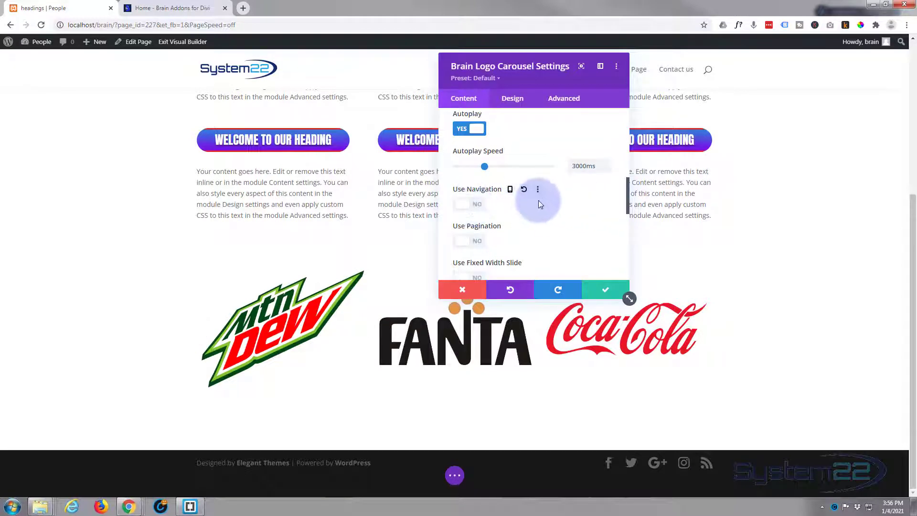
pyautogui.scroll(-1, 541, 200)
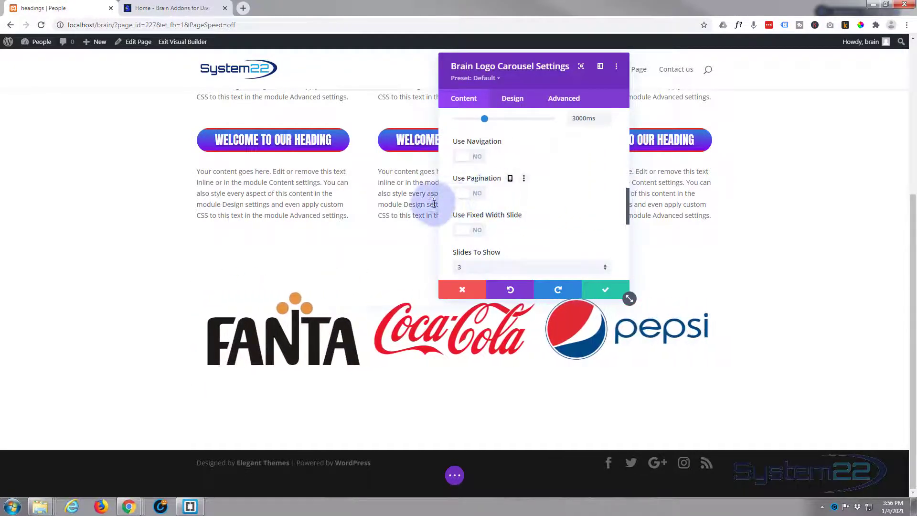
pyautogui.click(477, 196)
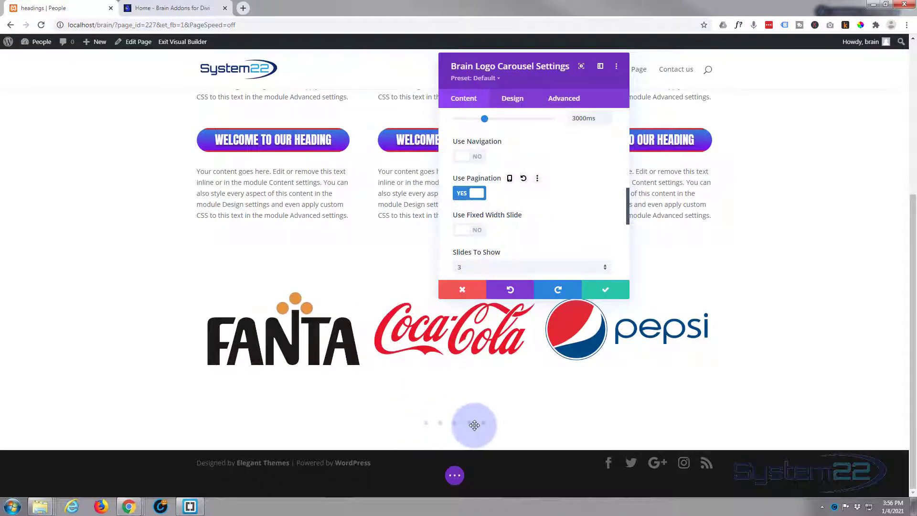
pyautogui.click(463, 195)
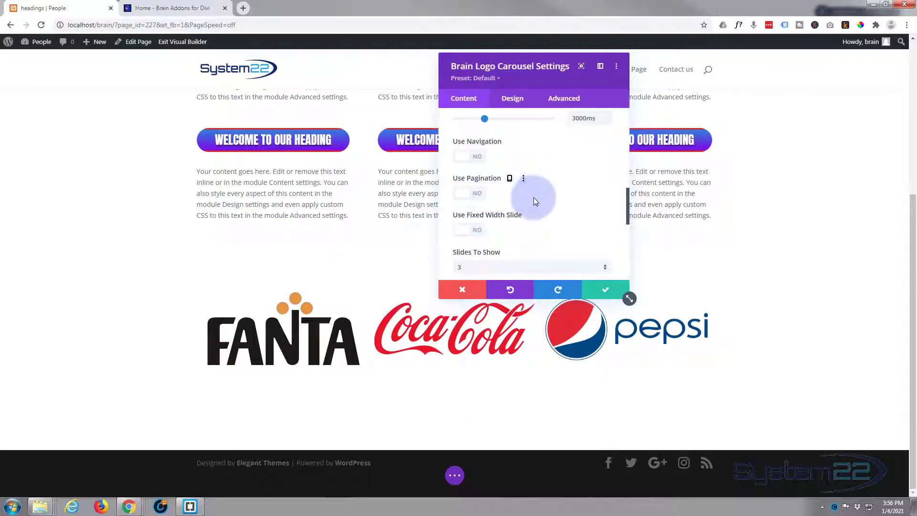
pyautogui.scroll(-1, 534, 197)
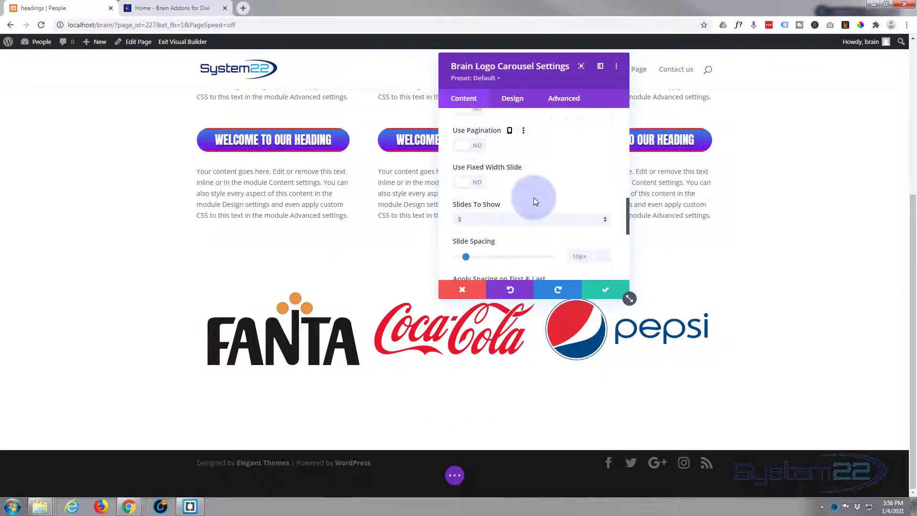
# Step: Enable Use Fixed Width Slide and set Slide Width to 360px
pyautogui.click(475, 183)
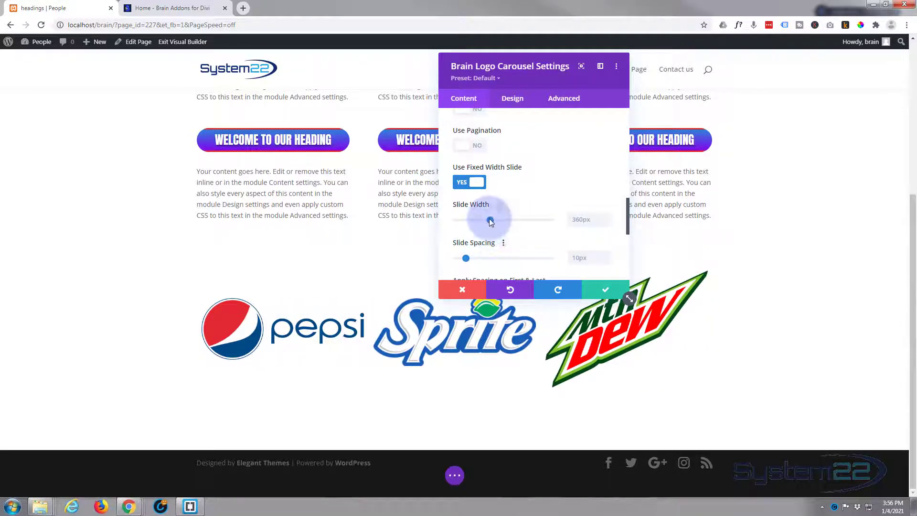
pyautogui.moveTo(494, 221); pyautogui.dragTo(507, 218)
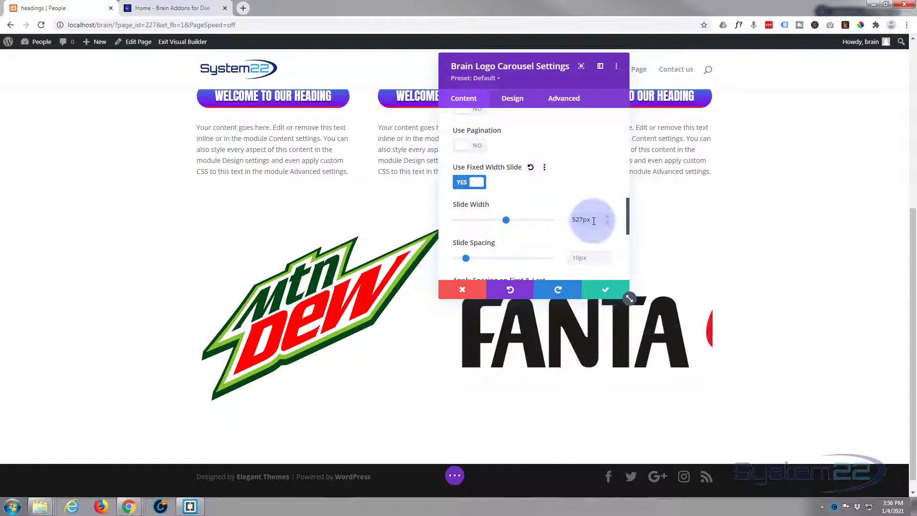
pyautogui.moveTo(595, 219); pyautogui.dragTo(567, 220)
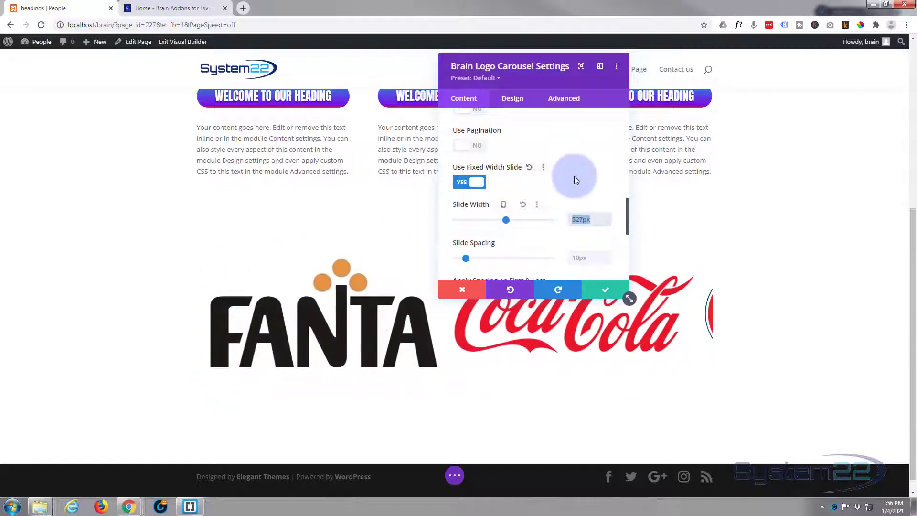
pyautogui.write('360px')
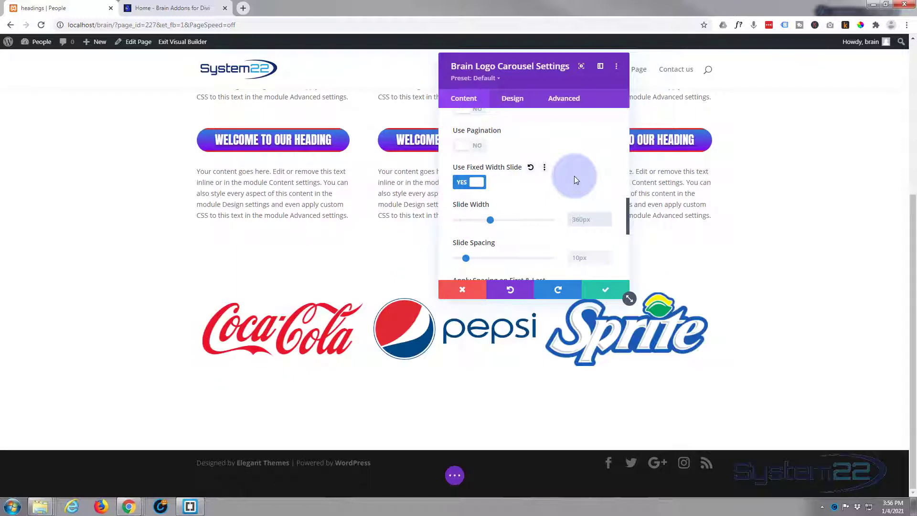
pyautogui.scroll(-2, 529, 223)
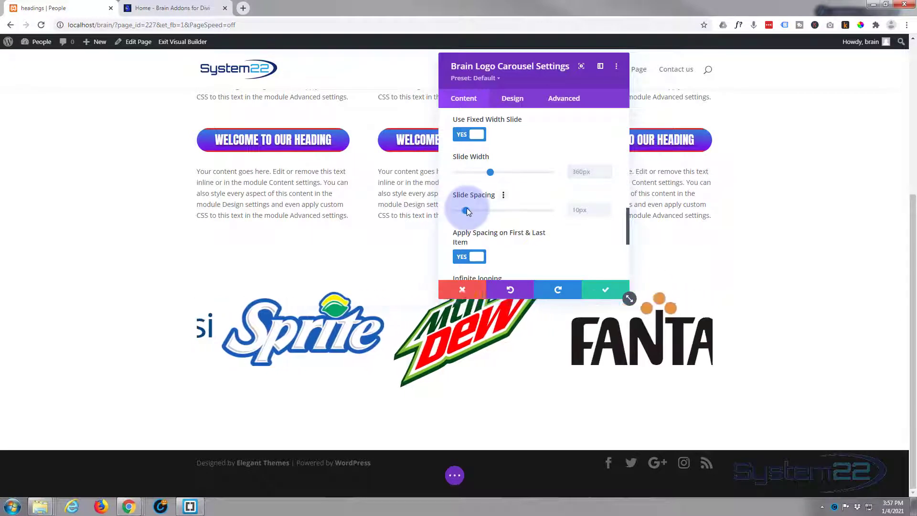
# Step: Drag Slide Spacing from 10px to 44px and scroll past Infinite looping to Link and Background
pyautogui.moveTo(466, 210); pyautogui.dragTo(498, 211)
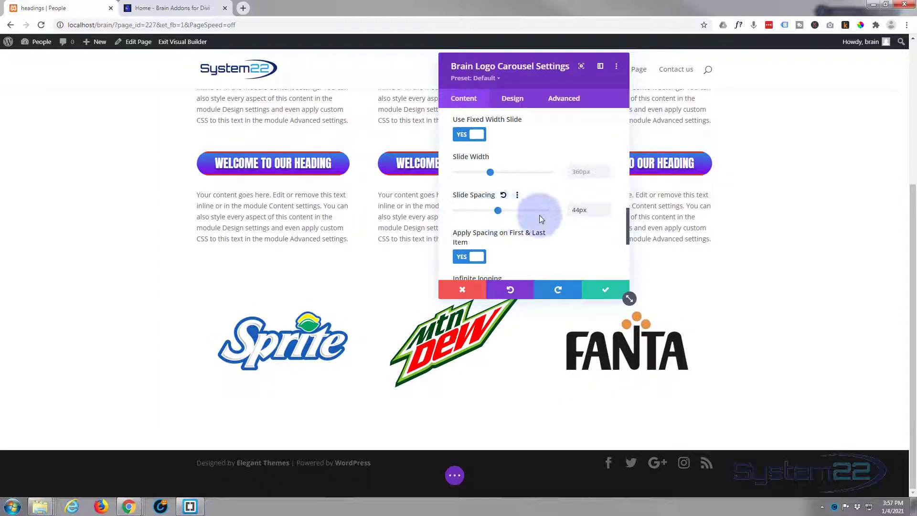
pyautogui.scroll(-1, 523, 223)
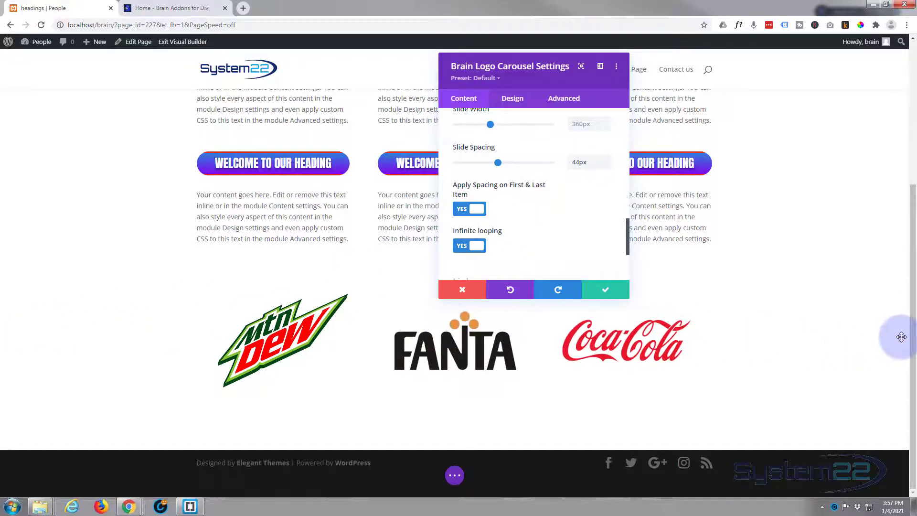
pyautogui.scroll(-1, 569, 205)
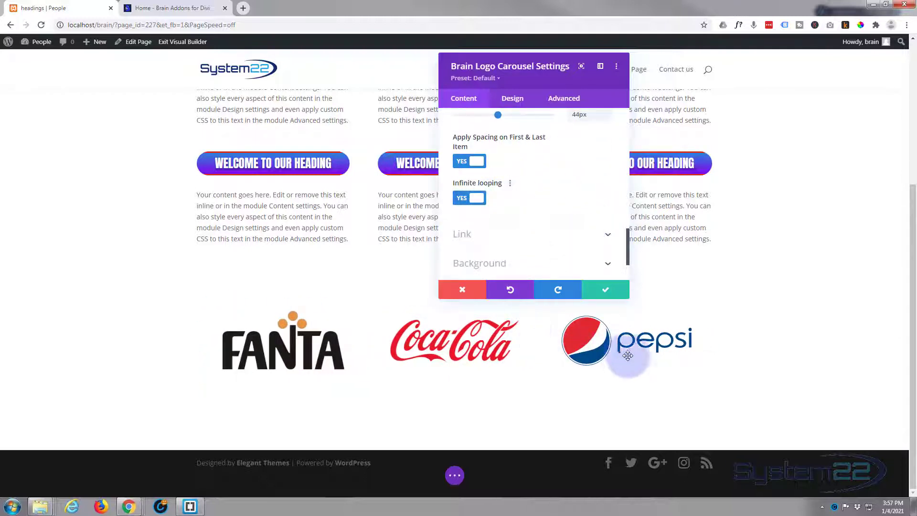
pyautogui.scroll(-1, 550, 185)
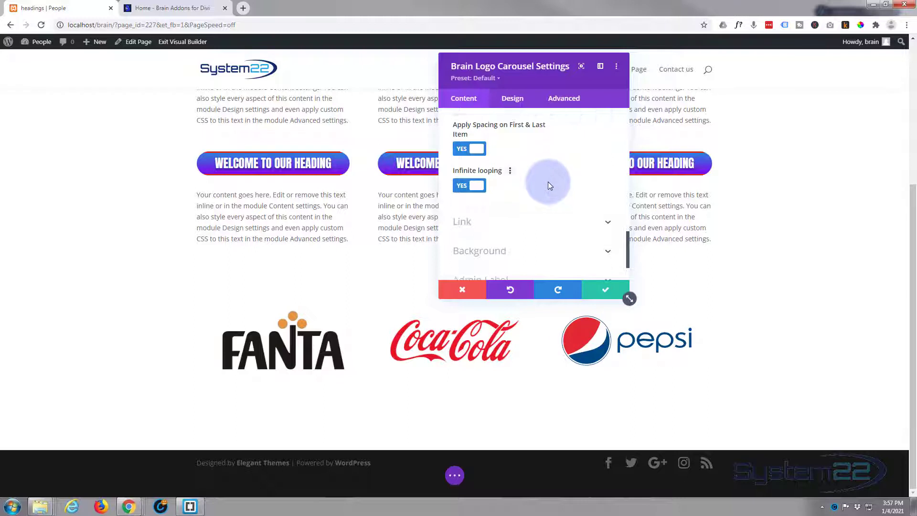
# Step: Keep the module's links opening in the same window via the Link options
pyautogui.click(505, 191)
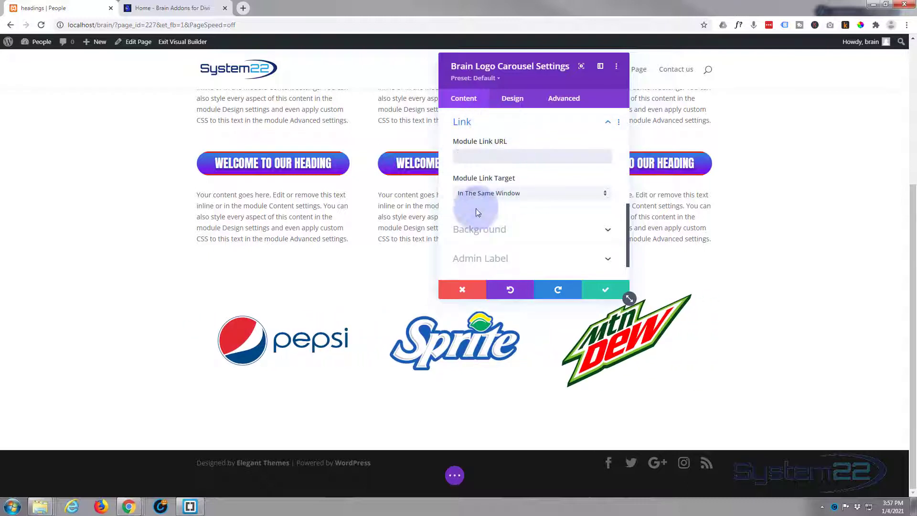
pyautogui.click(531, 196)
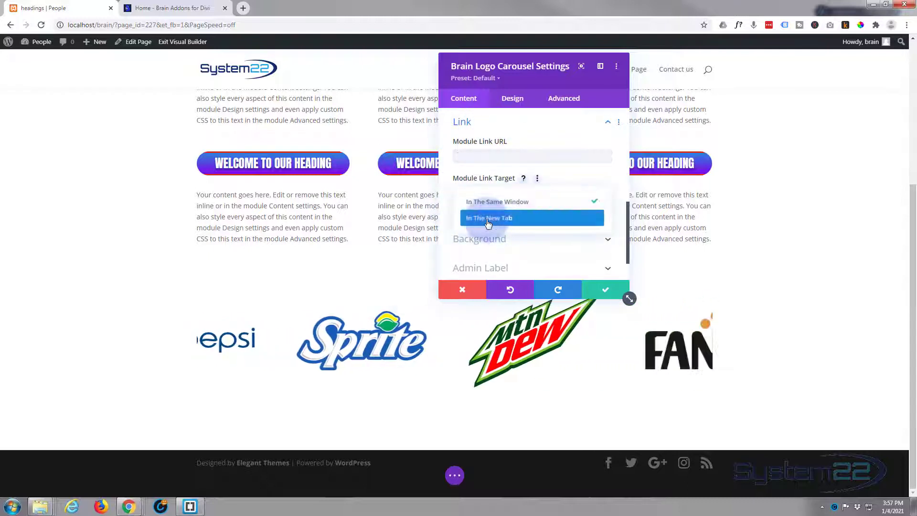
pyautogui.click(449, 191)
pyautogui.click(458, 239)
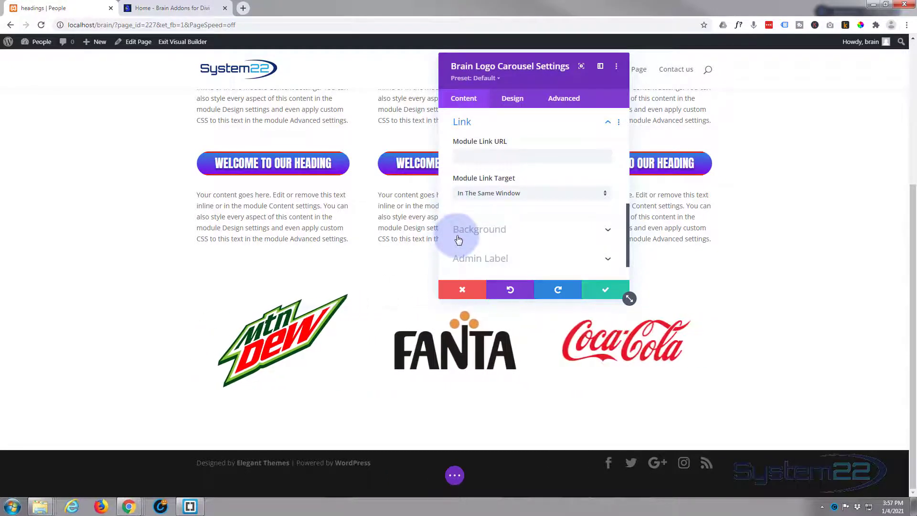
pyautogui.scroll(-2, 459, 240)
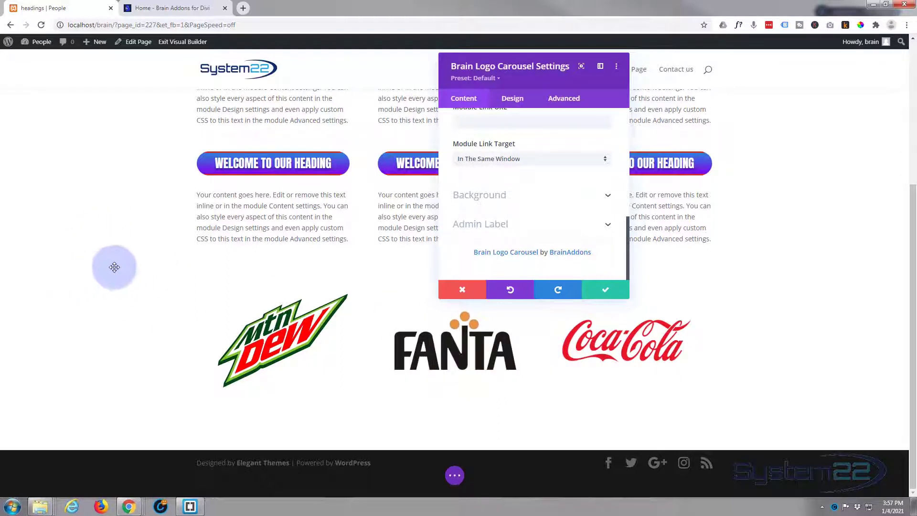
# Step: Try a #d6d6d6 grey background on the carousel, then delete the colour to leave white
pyautogui.click(545, 198)
pyautogui.click(530, 211)
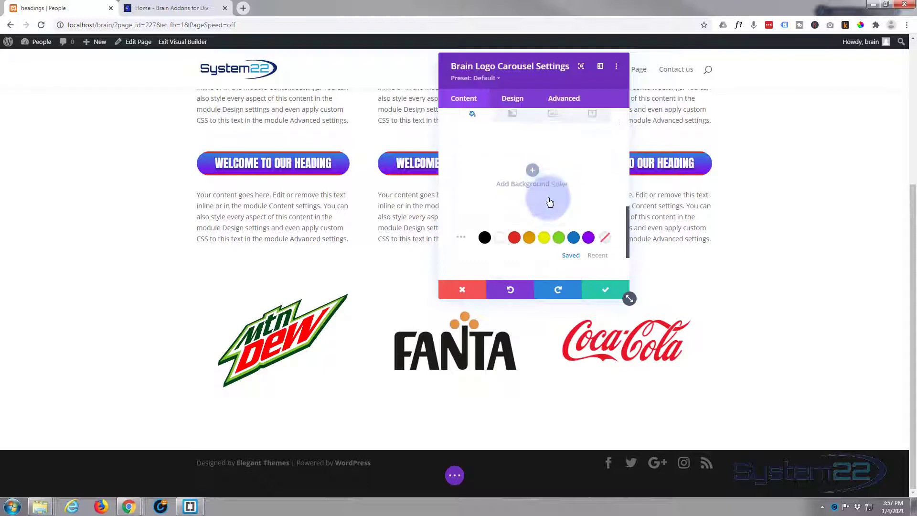
pyautogui.scroll(-1, 550, 202)
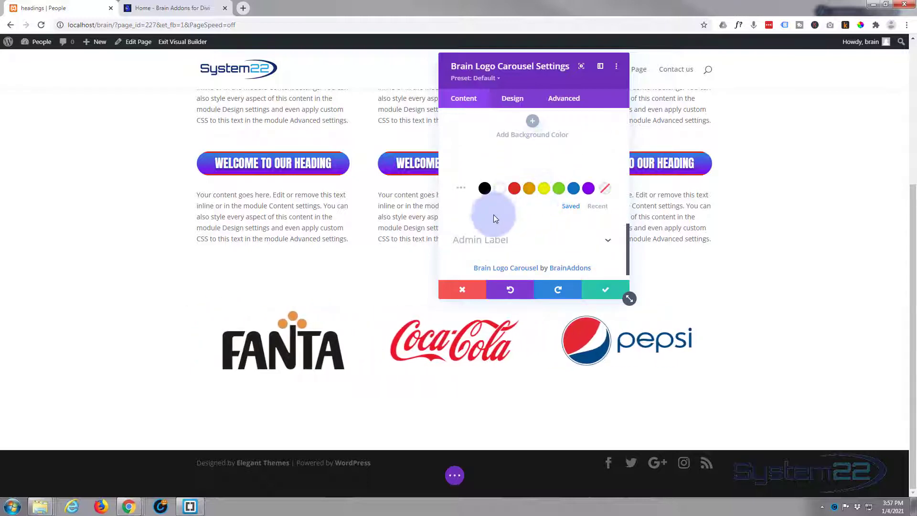
pyautogui.click(461, 188)
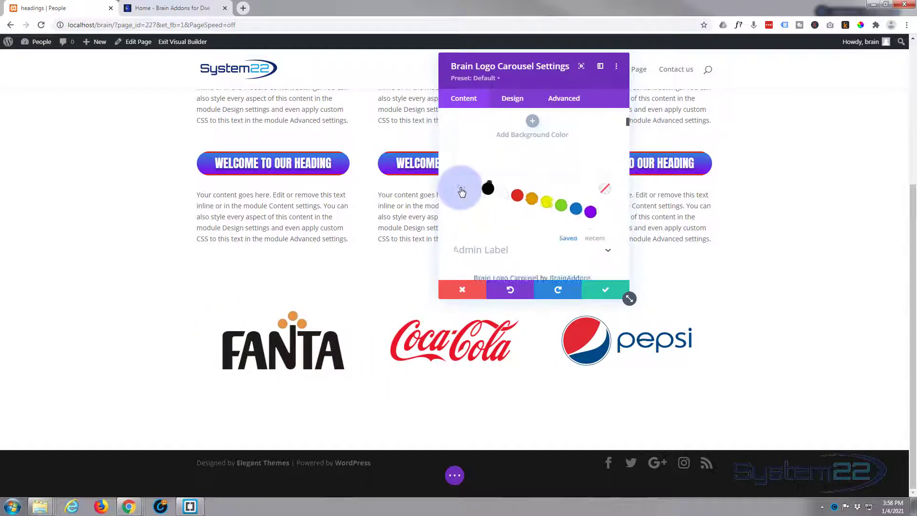
pyautogui.click(517, 226)
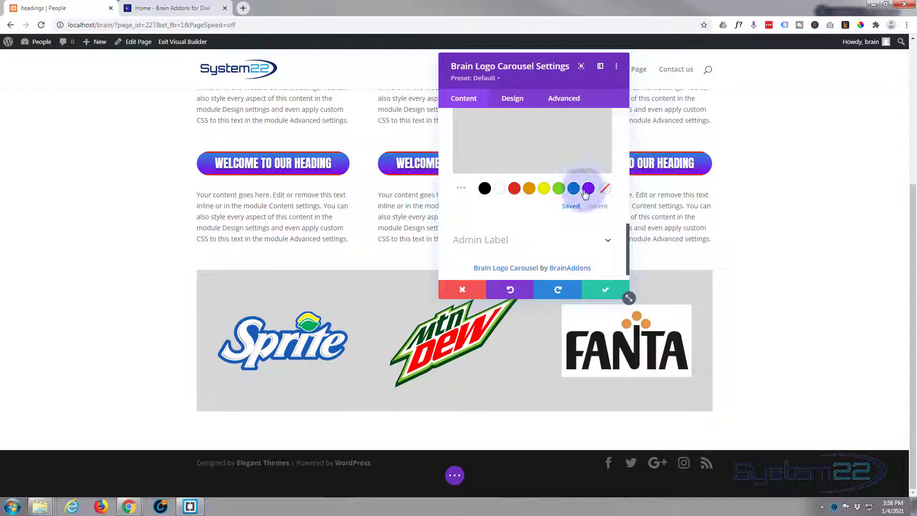
pyautogui.scroll(1, 576, 200)
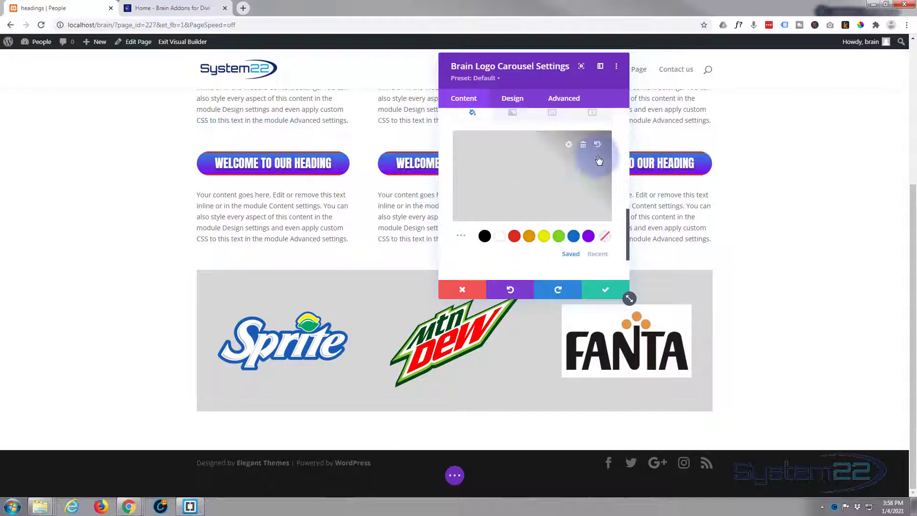
pyautogui.click(583, 146)
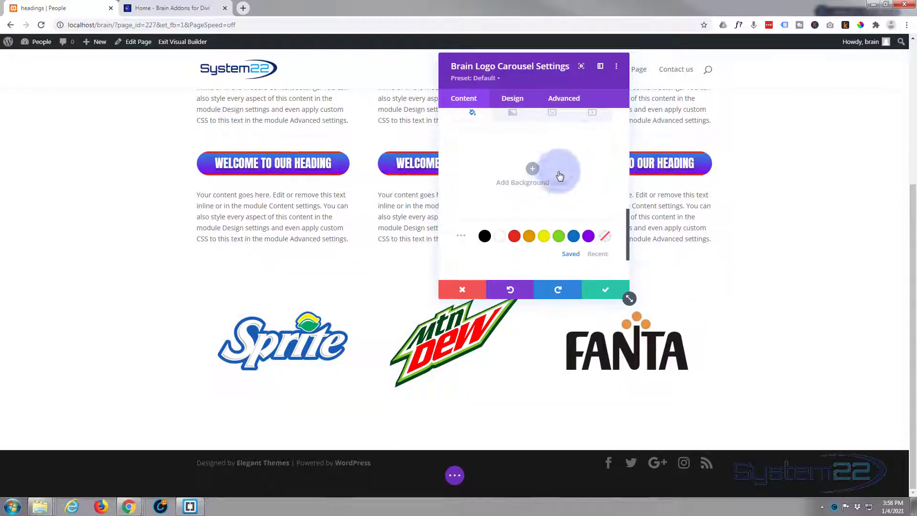
pyautogui.scroll(-1, 540, 158)
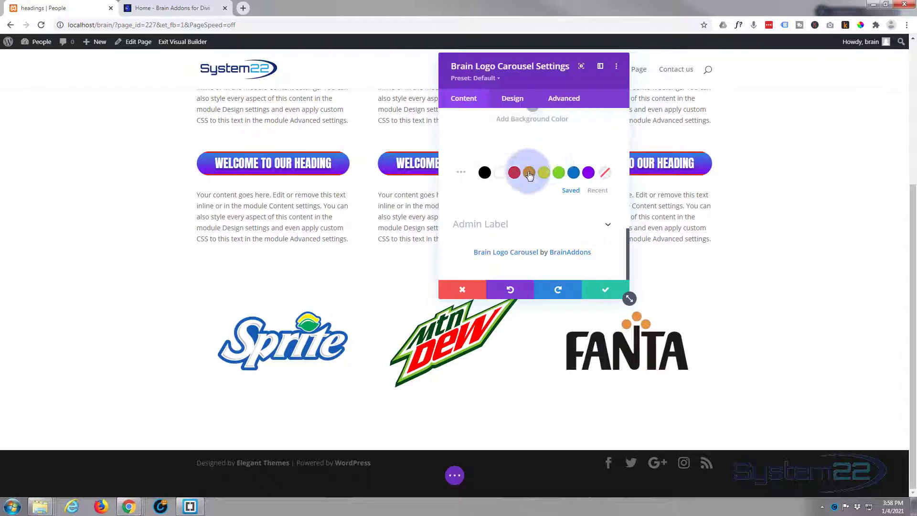
pyautogui.scroll(8, 499, 231)
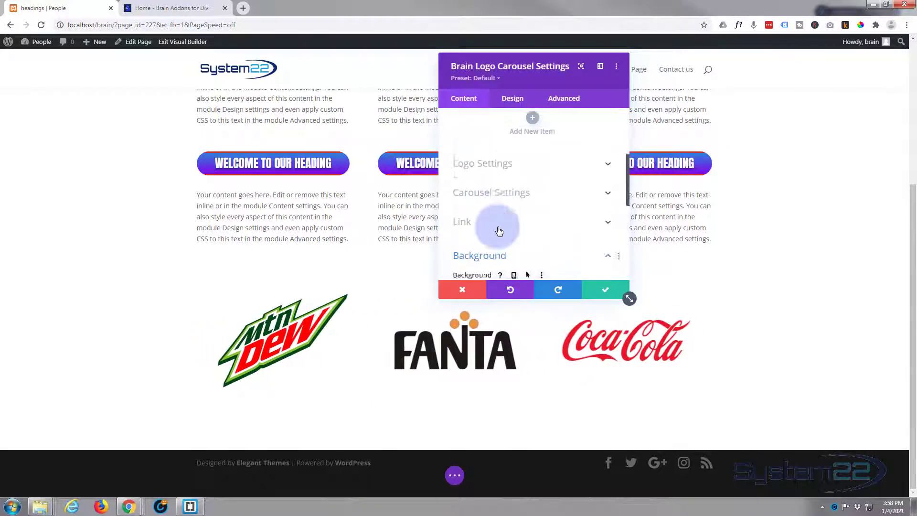
# Step: In the carousel's Design Sizing options, set Module Alignment to centre
pyautogui.click(518, 101)
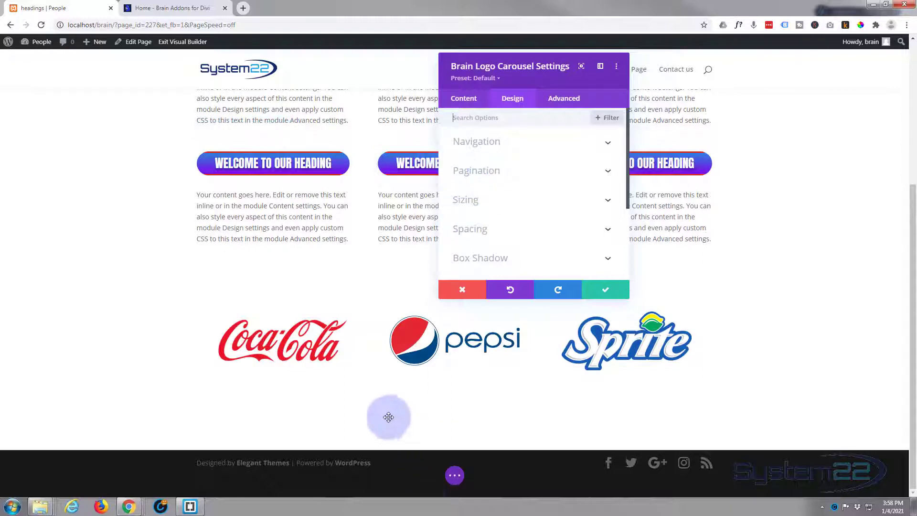
pyautogui.scroll(-1, 539, 168)
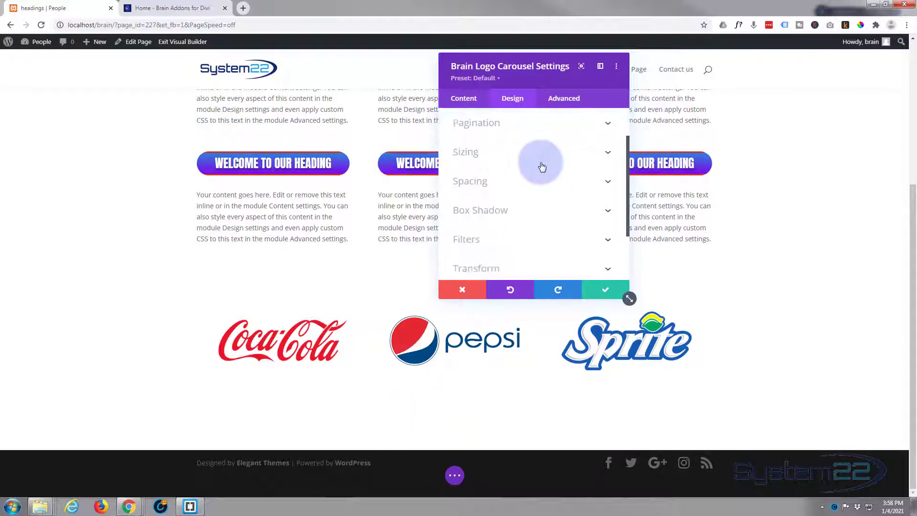
pyautogui.click(539, 153)
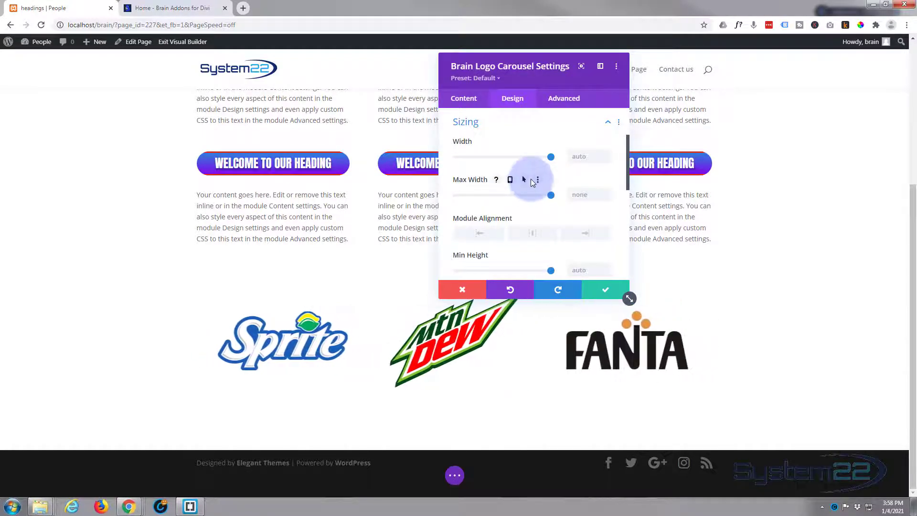
pyautogui.scroll(-1, 531, 178)
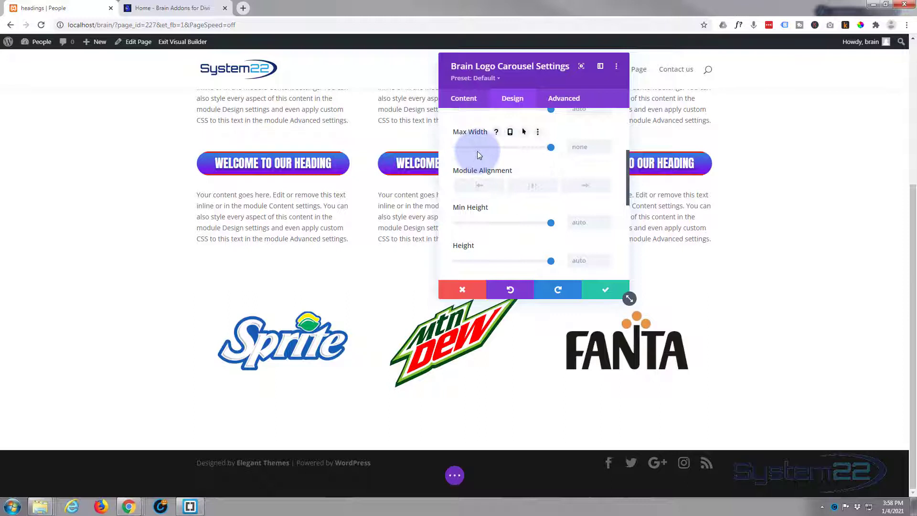
pyautogui.click(532, 190)
# Step: Review the carousel's Spacing margin and padding, leaving them empty, then scroll down to Filters
pyautogui.scroll(-2, 506, 196)
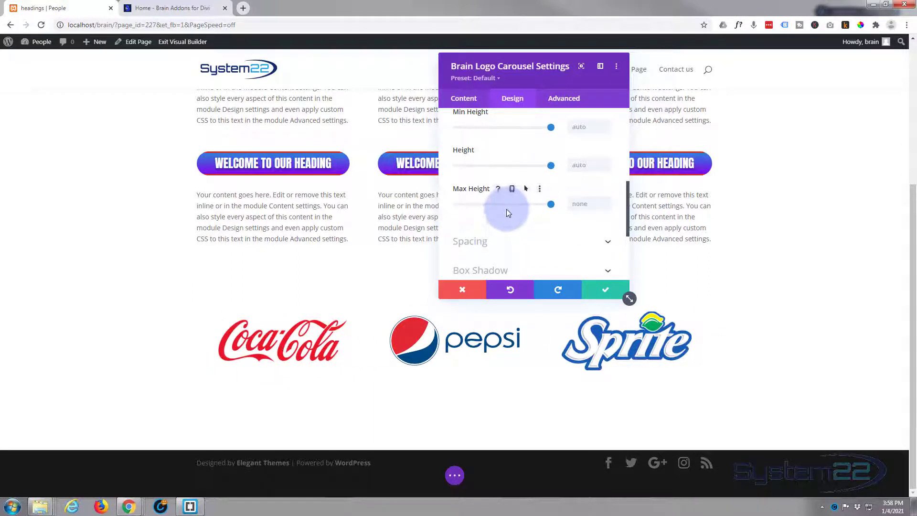
pyautogui.scroll(-1, 506, 210)
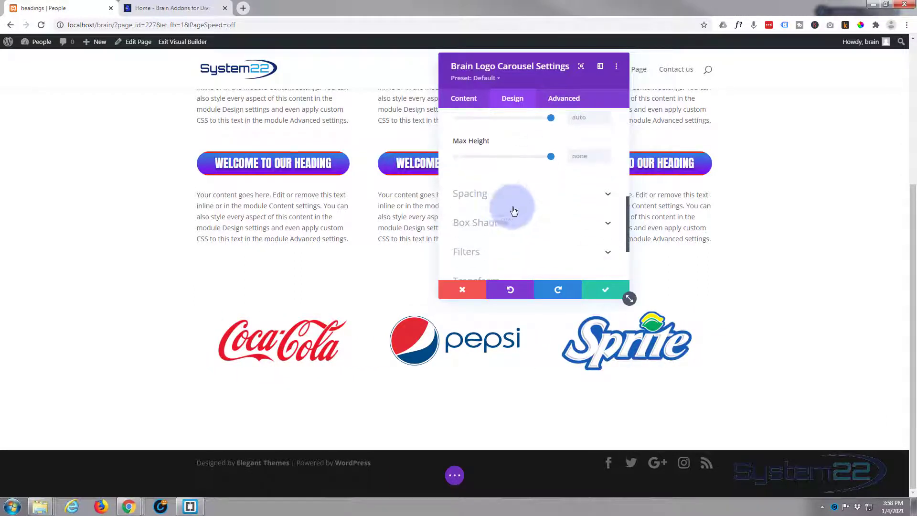
pyautogui.click(539, 202)
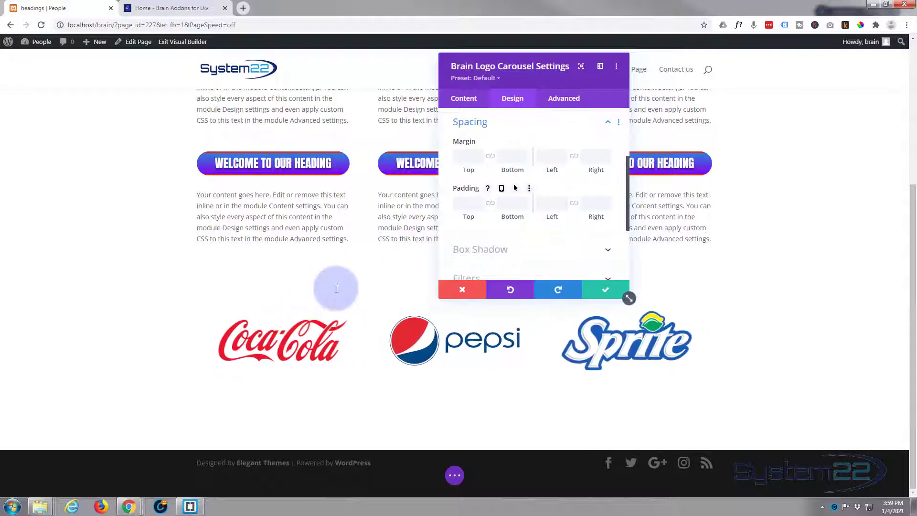
pyautogui.scroll(-1, 513, 212)
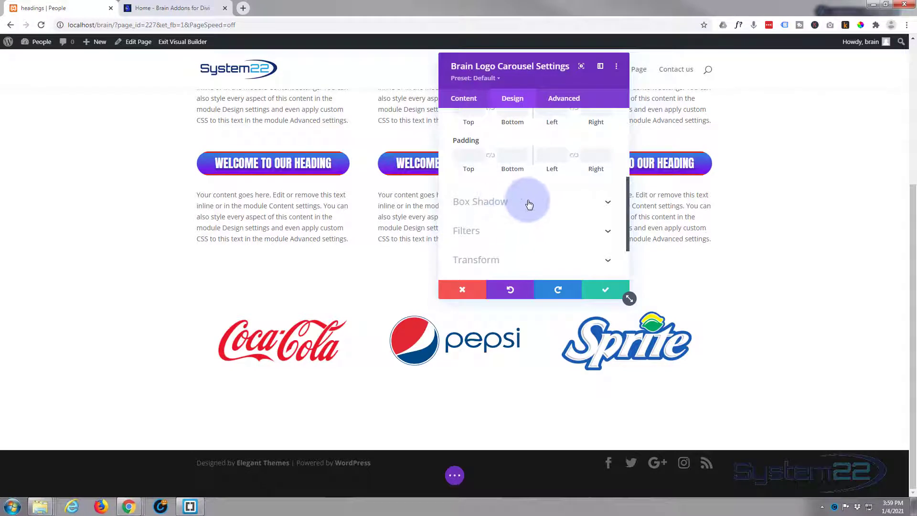
pyautogui.scroll(-1, 531, 197)
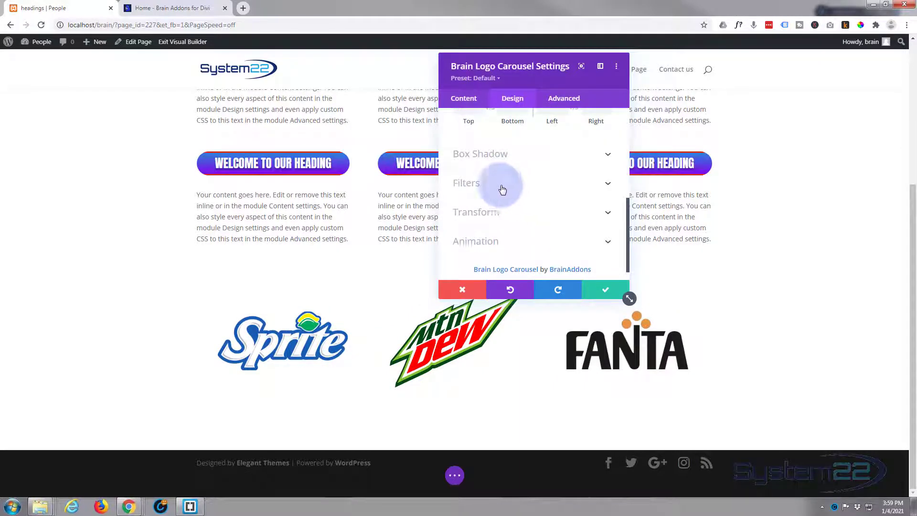
# Step: Enable hover options on the Saturation filter and set the normal saturation to 0%
pyautogui.click(519, 187)
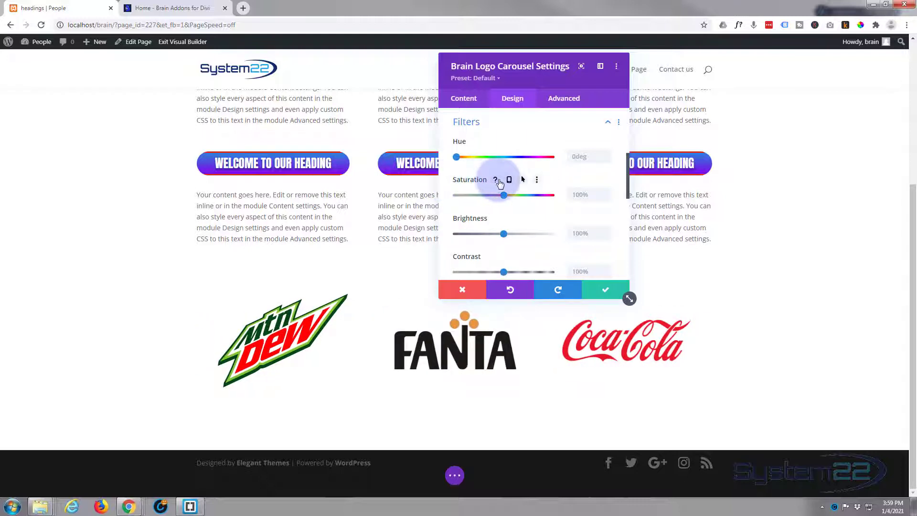
pyautogui.click(524, 180)
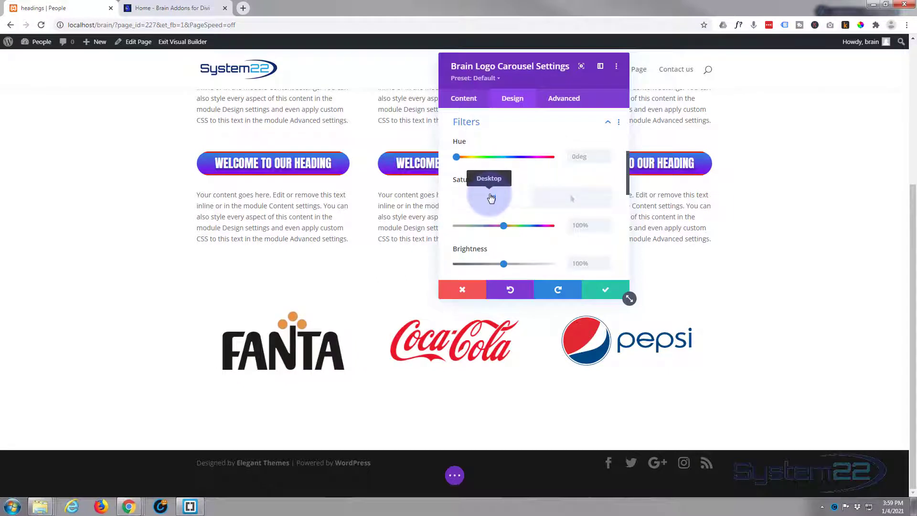
pyautogui.click(573, 200)
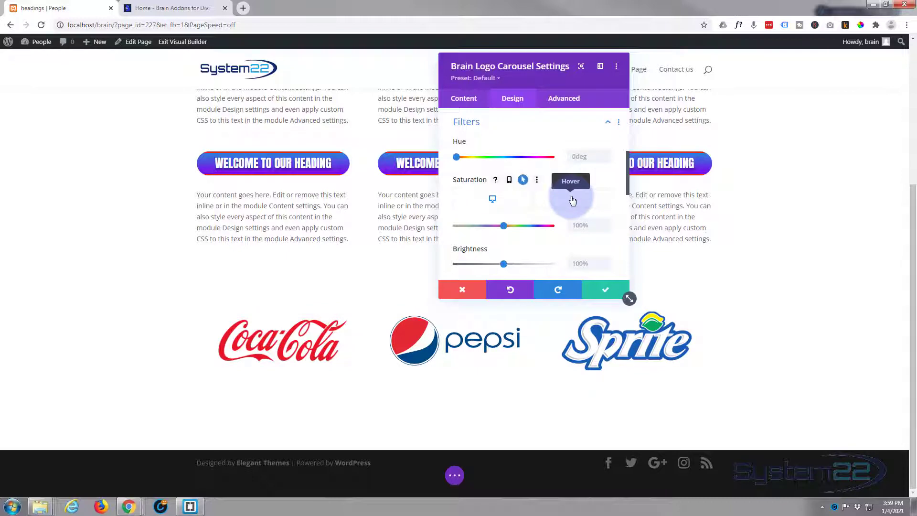
pyautogui.click(498, 202)
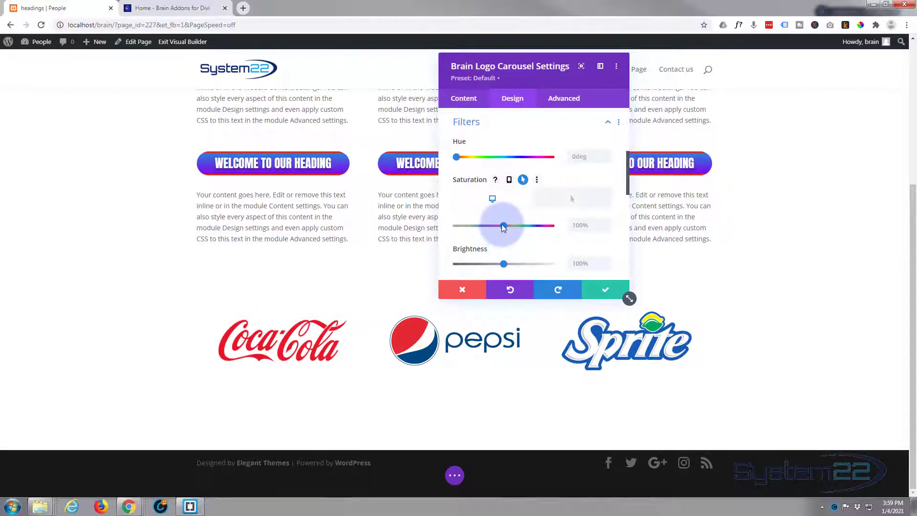
pyautogui.moveTo(504, 225); pyautogui.dragTo(501, 225)
pyautogui.click(447, 226)
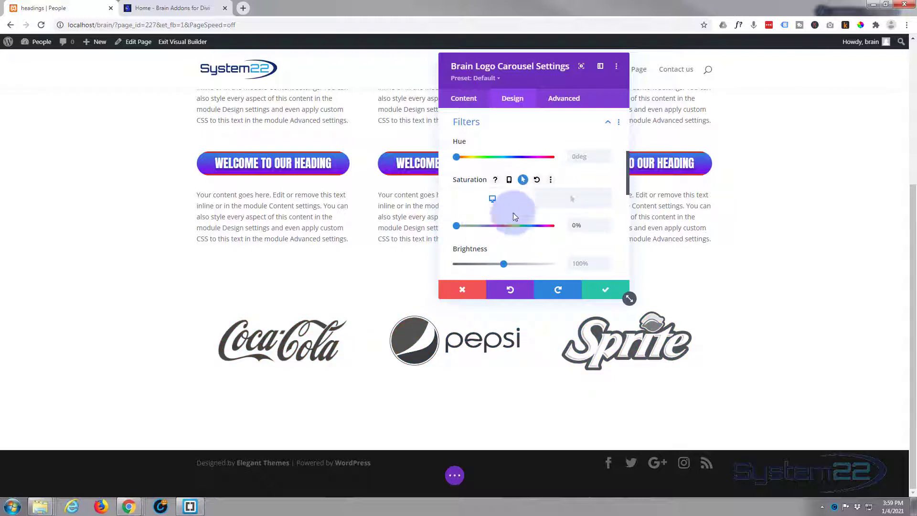
# Step: Raise the hover saturation to about 98%, keeping the normal saturation at 0% for grayscale logos
pyautogui.click(574, 201)
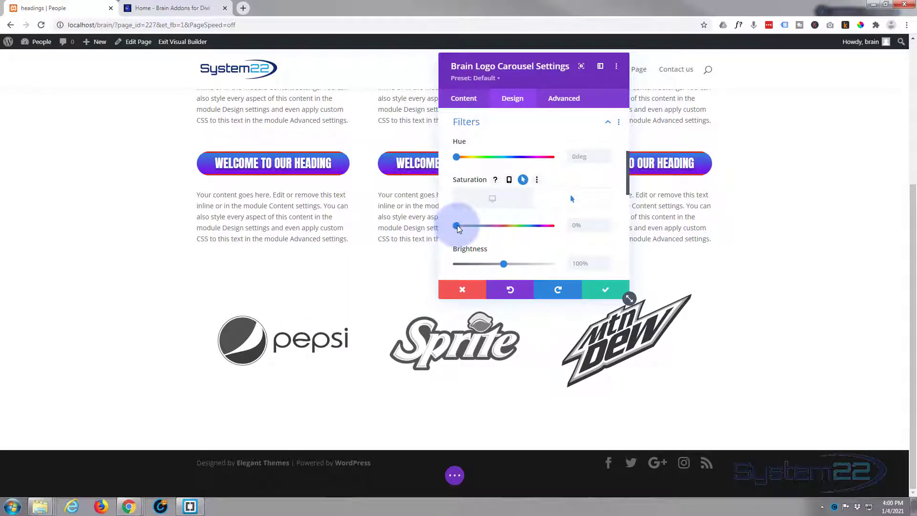
pyautogui.moveTo(458, 229); pyautogui.dragTo(511, 227)
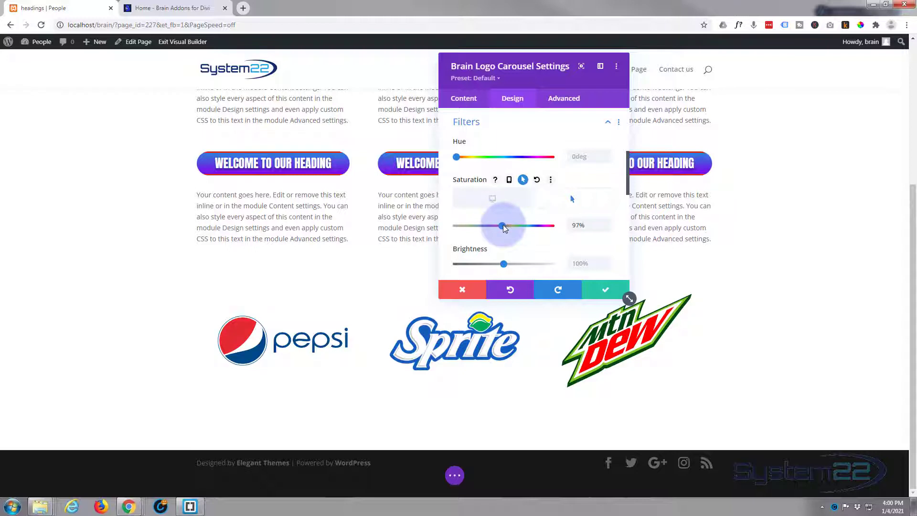
pyautogui.moveTo(505, 228); pyautogui.dragTo(505, 229)
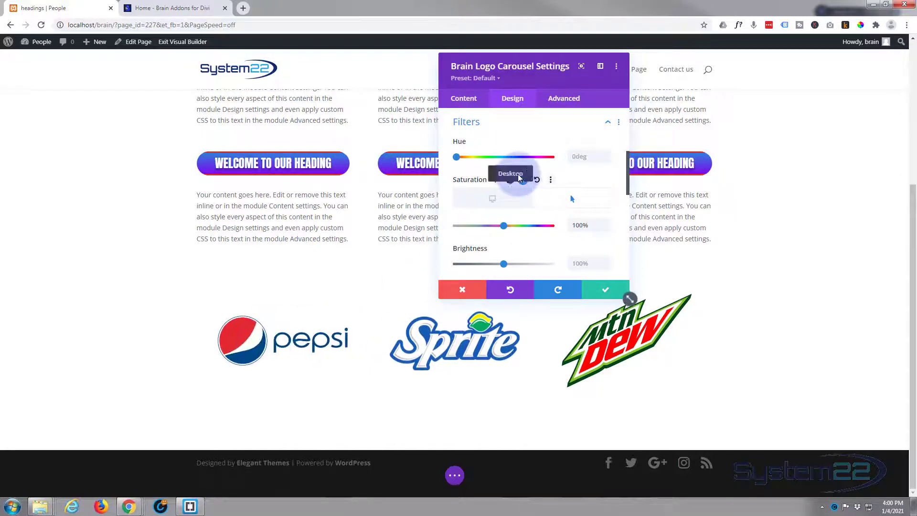
pyautogui.scroll(-3, 517, 176)
pyautogui.scroll(2, 518, 176)
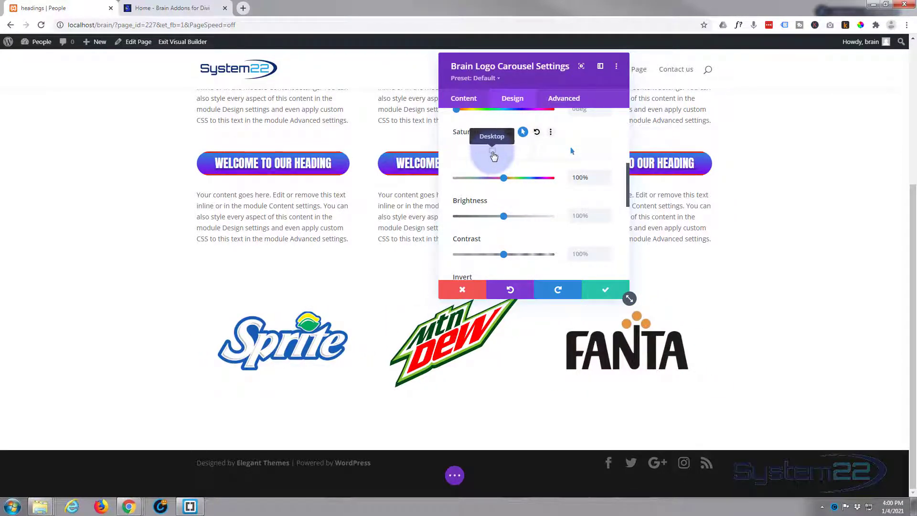
pyautogui.moveTo(504, 178); pyautogui.dragTo(456, 177)
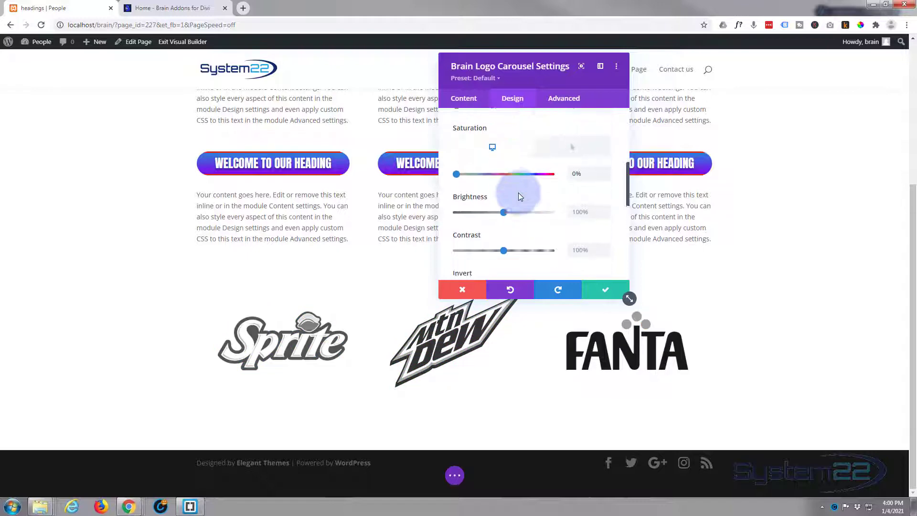
pyautogui.scroll(-5, 518, 193)
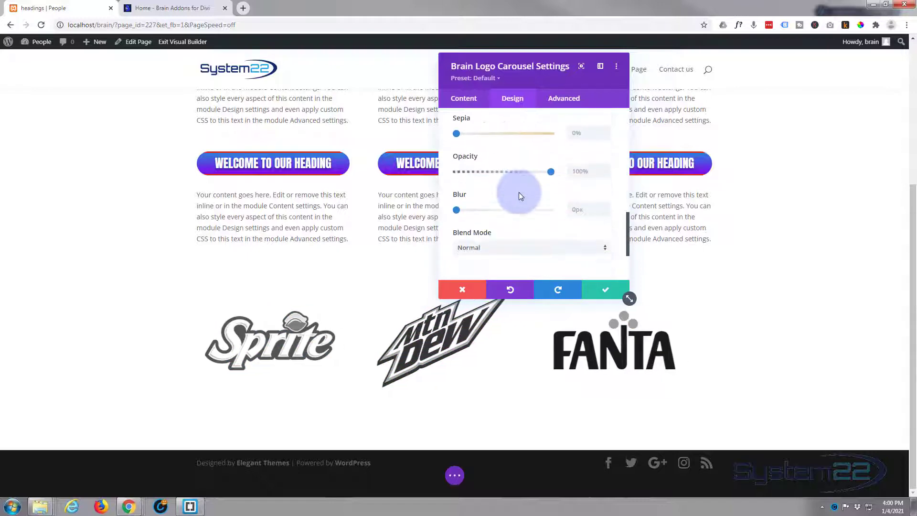
pyautogui.scroll(-2, 519, 193)
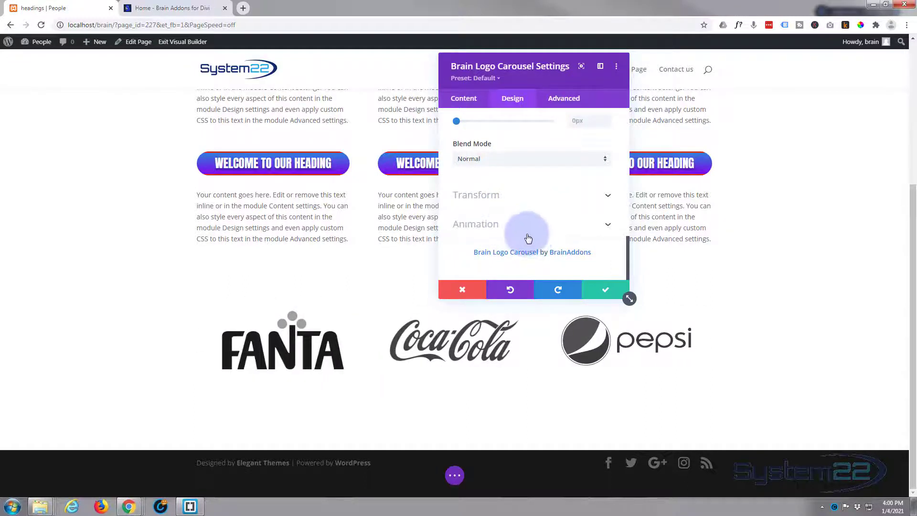
pyautogui.scroll(15, 528, 238)
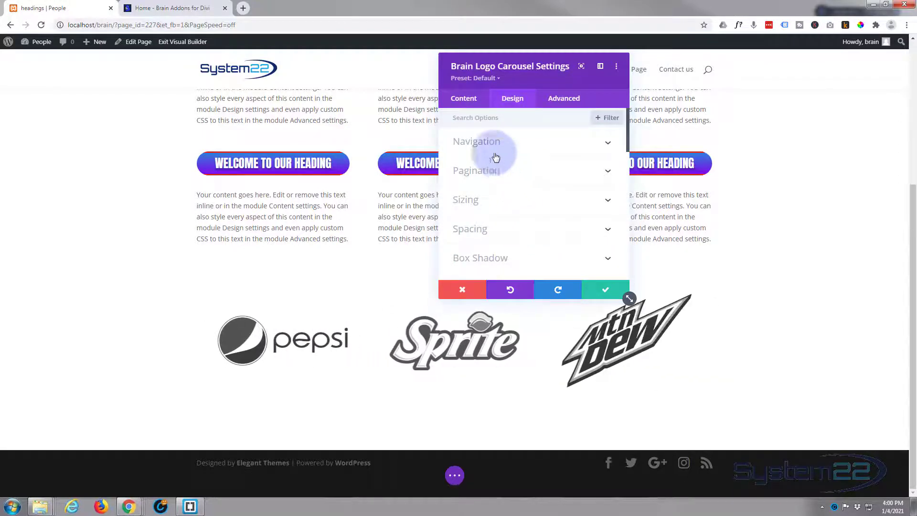
# Step: In Carousel Settings' Advanced options, keep the Sliding CSS Transition at ease-in-out
pyautogui.click(468, 101)
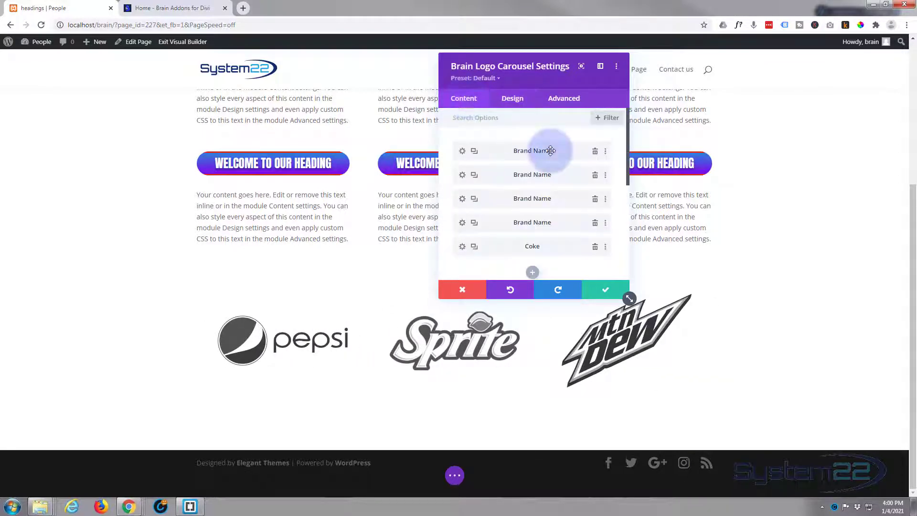
pyautogui.scroll(-3, 547, 151)
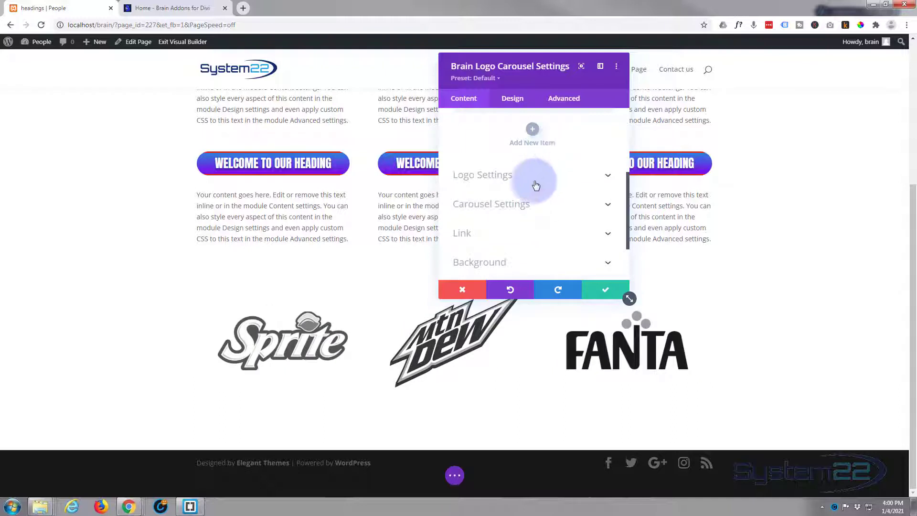
pyautogui.click(562, 211)
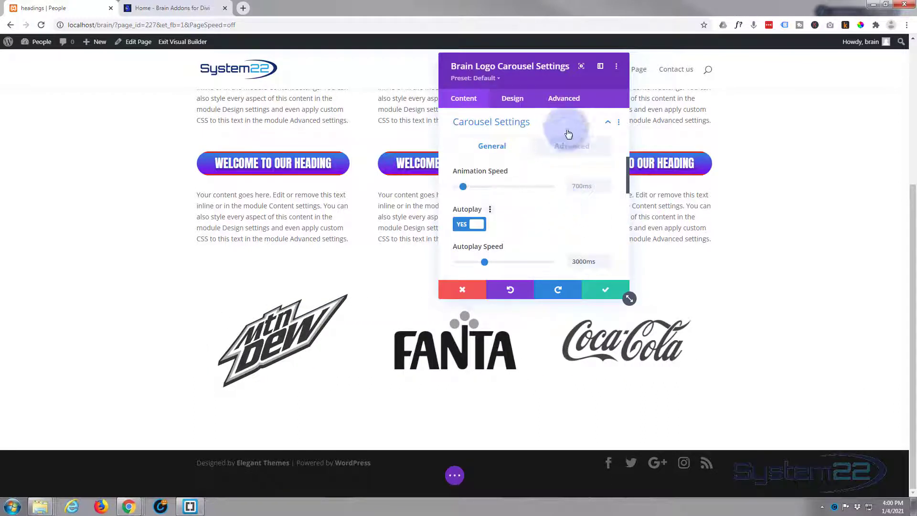
pyautogui.click(569, 147)
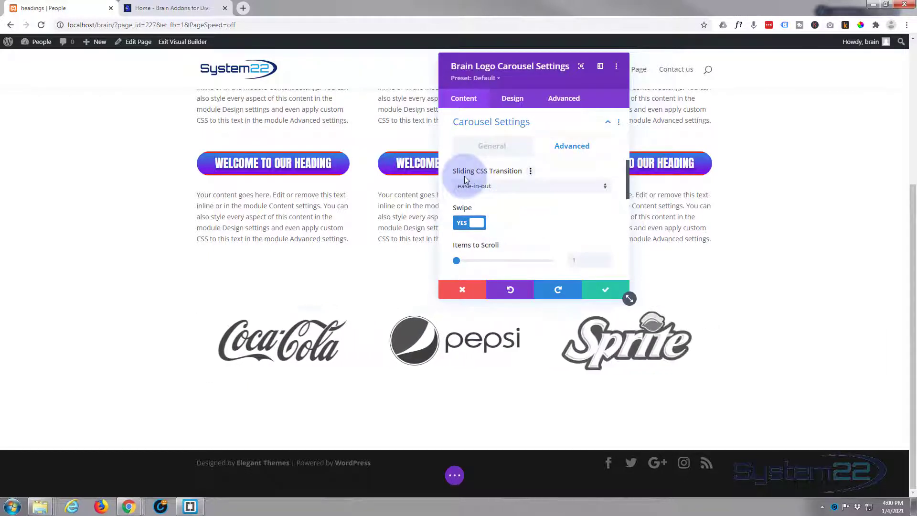
pyautogui.click(511, 187)
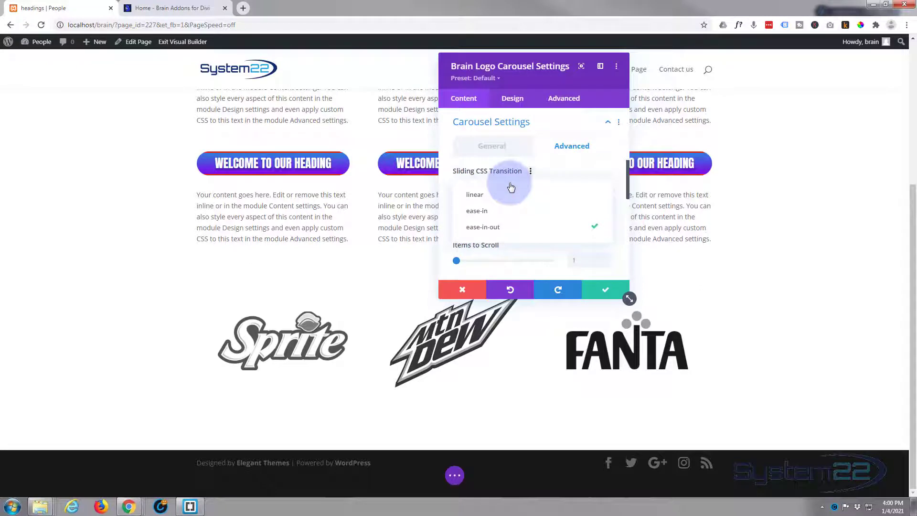
pyautogui.click(582, 168)
# Step: Review the Logo Settings height and width, leaving the logo sizing unchanged
pyautogui.scroll(-1, 533, 209)
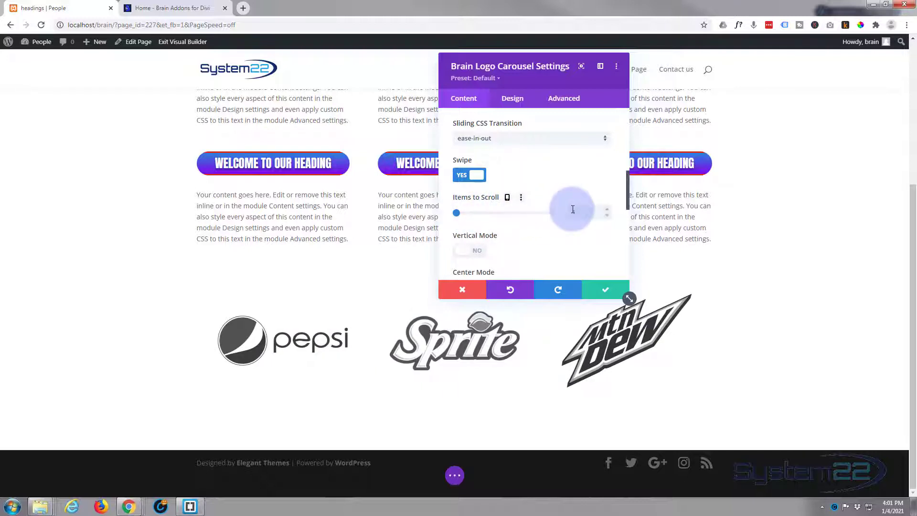
pyautogui.scroll(-1, 549, 208)
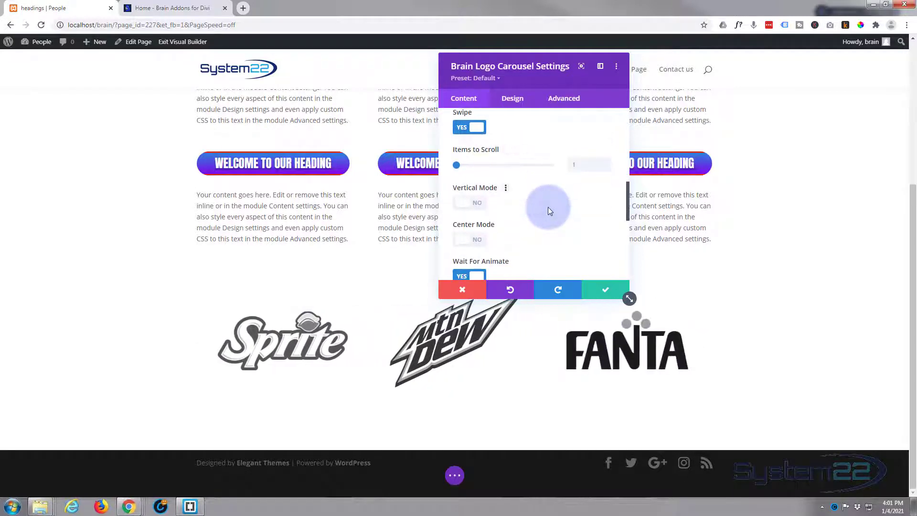
pyautogui.scroll(-1, 548, 207)
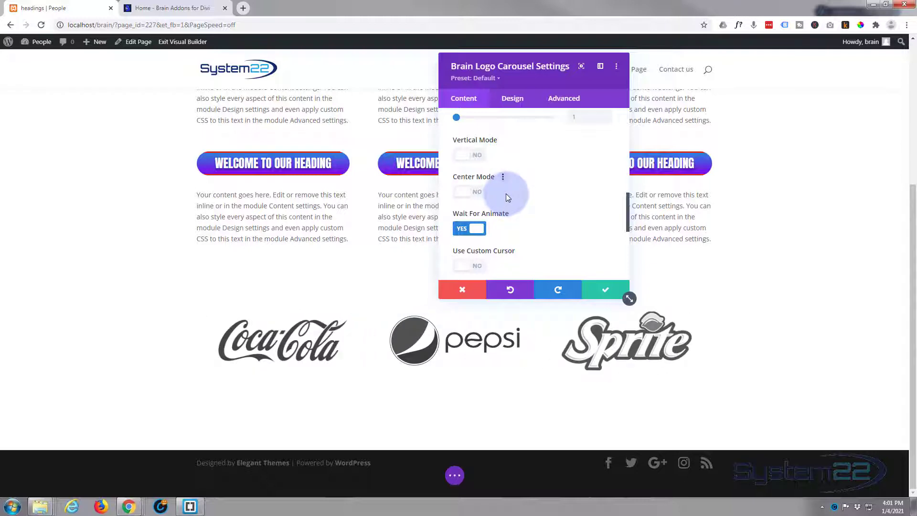
pyautogui.scroll(-2, 506, 194)
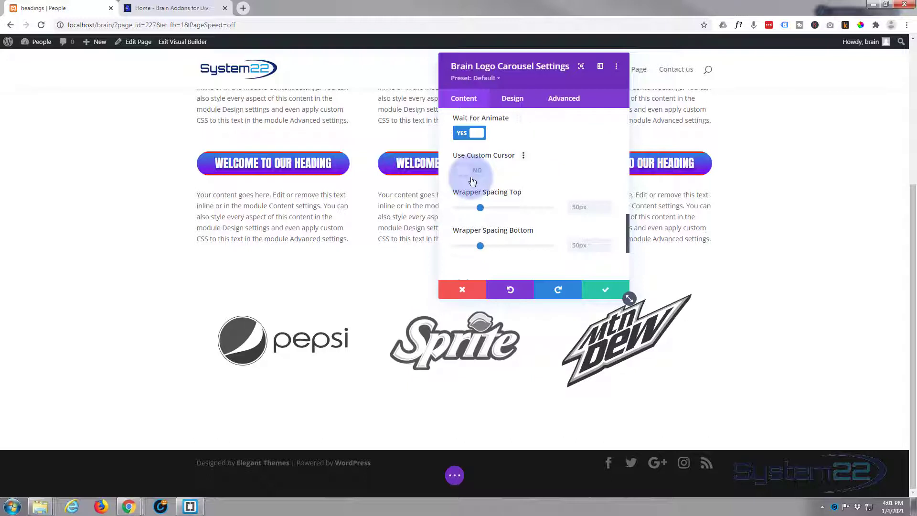
pyautogui.scroll(-2, 512, 179)
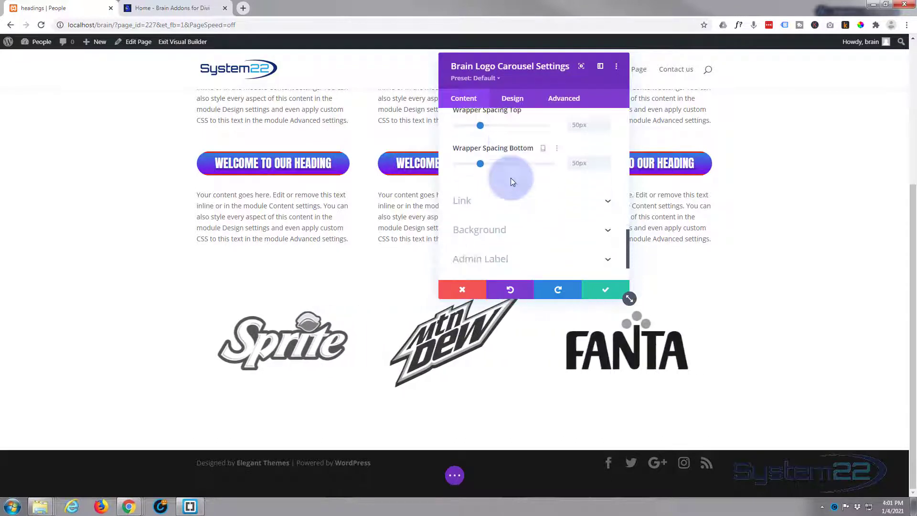
pyautogui.scroll(6, 515, 180)
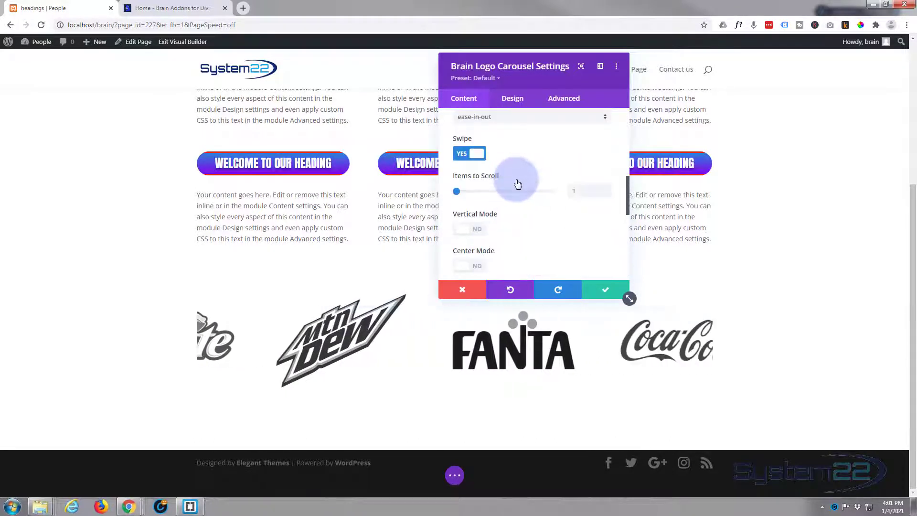
pyautogui.scroll(5, 516, 181)
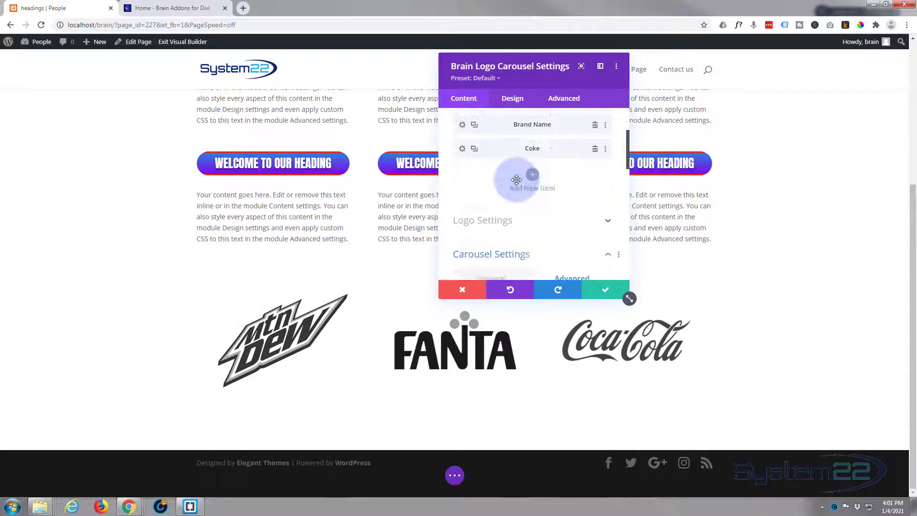
pyautogui.scroll(-2, 517, 180)
pyautogui.click(539, 162)
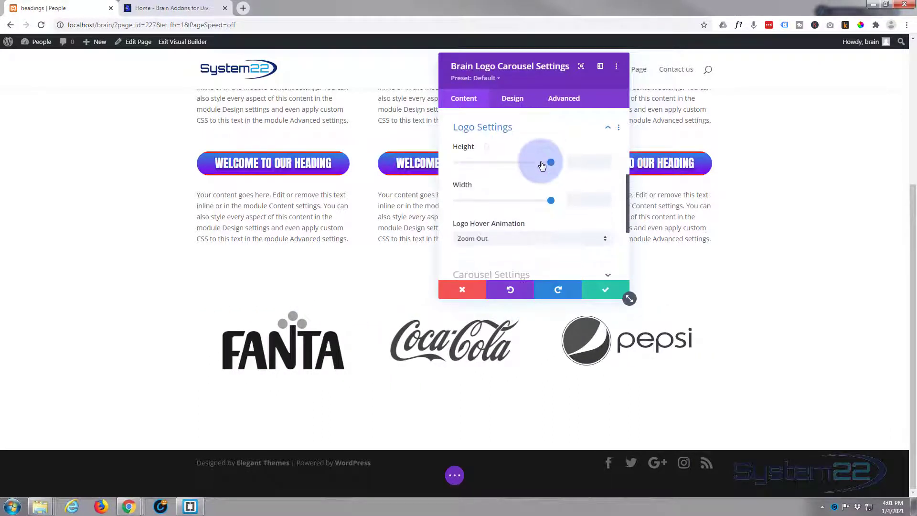
pyautogui.scroll(-1, 525, 168)
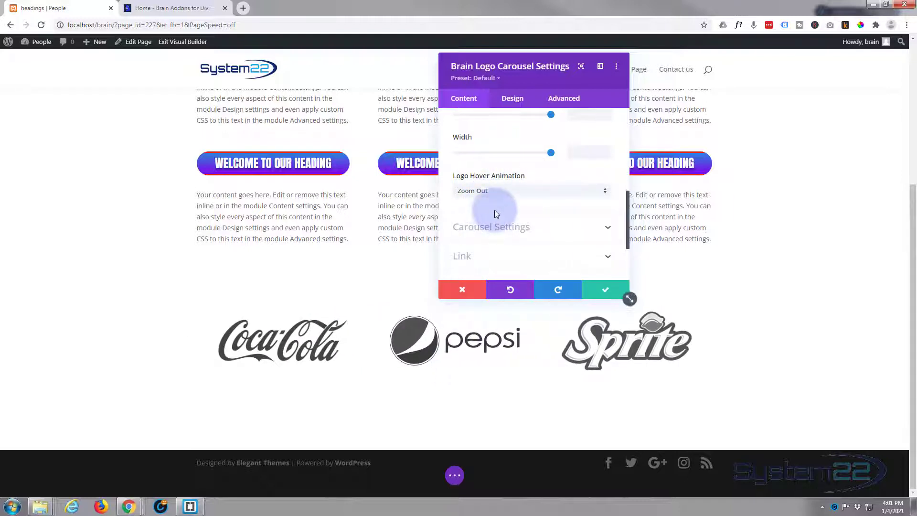
pyautogui.scroll(1, 494, 210)
pyautogui.scroll(4, 495, 211)
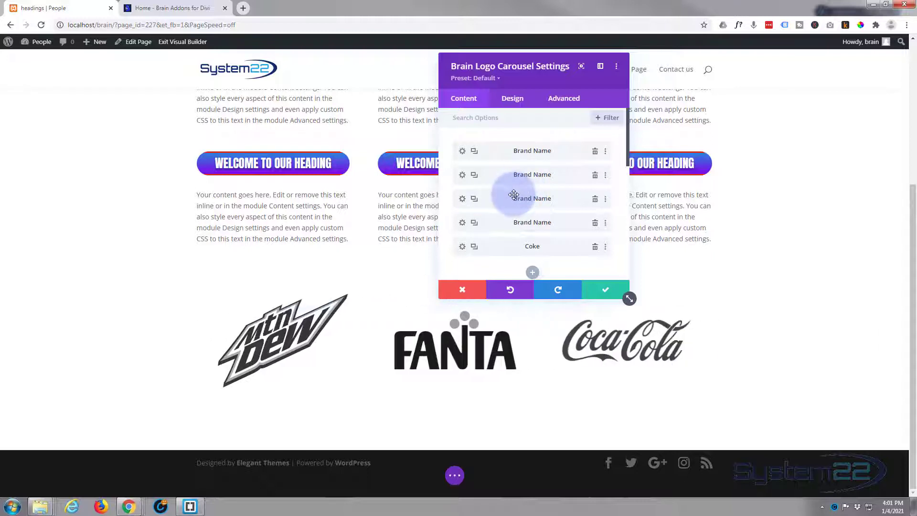
# Step: Save and close the carousel module settings
pyautogui.click(521, 99)
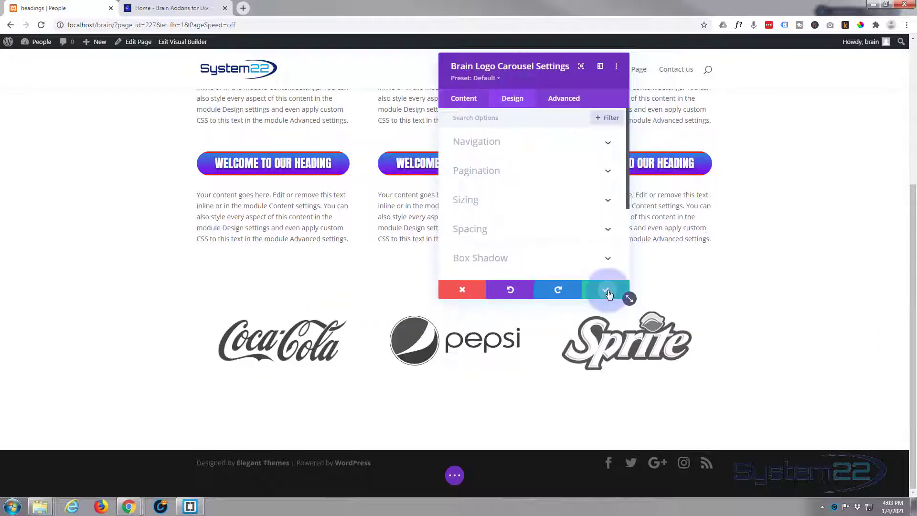
pyautogui.click(606, 289)
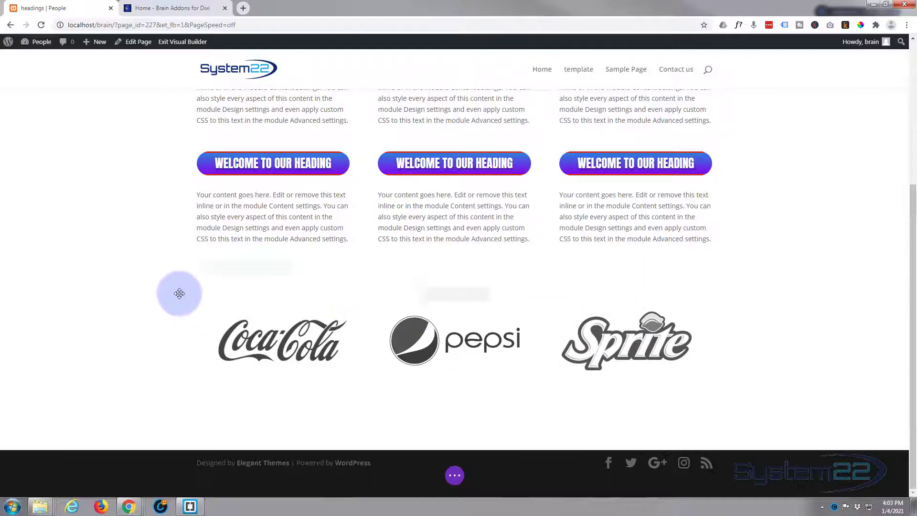
pyautogui.moveTo(286, 301)
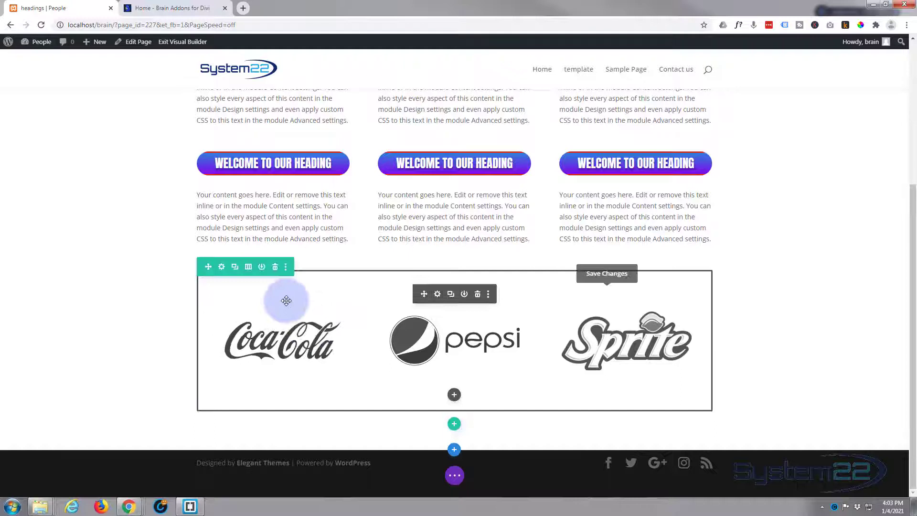
# Step: Set the carousel row's Width to 100% in its Design Sizing options
pyautogui.click(222, 268)
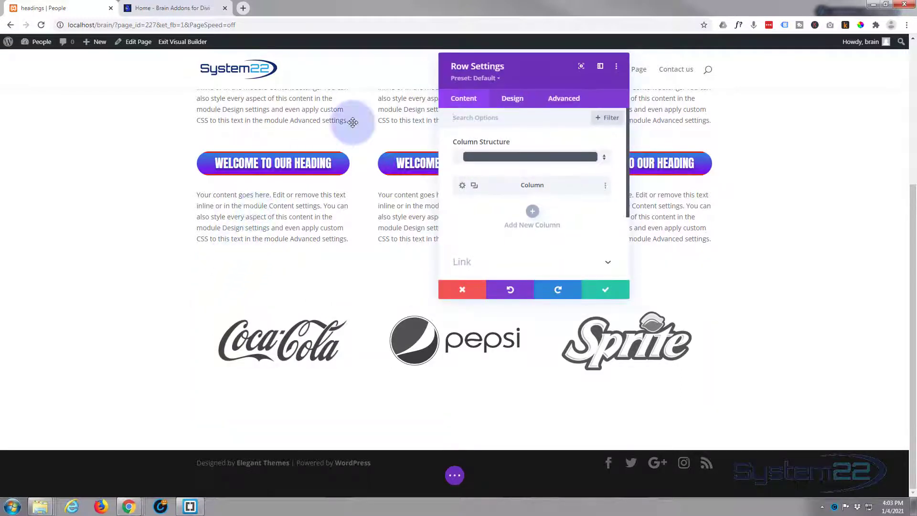
pyautogui.click(514, 99)
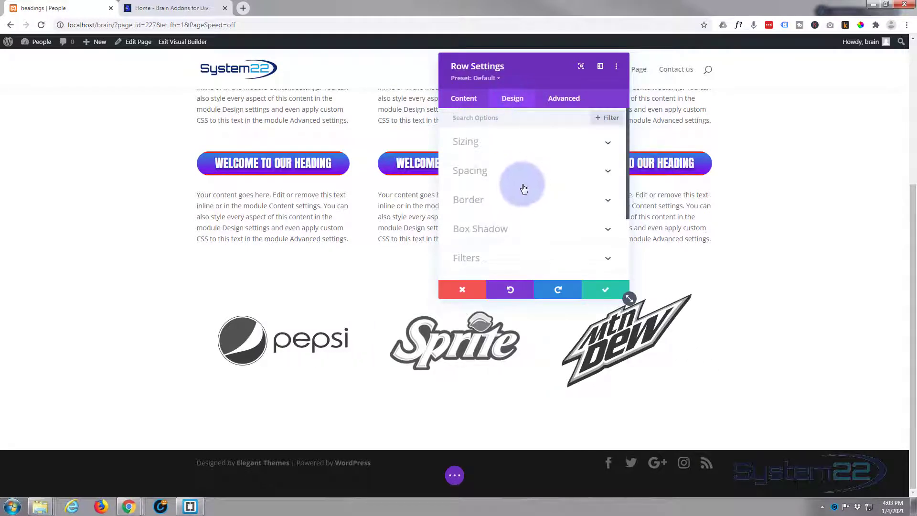
pyautogui.click(530, 142)
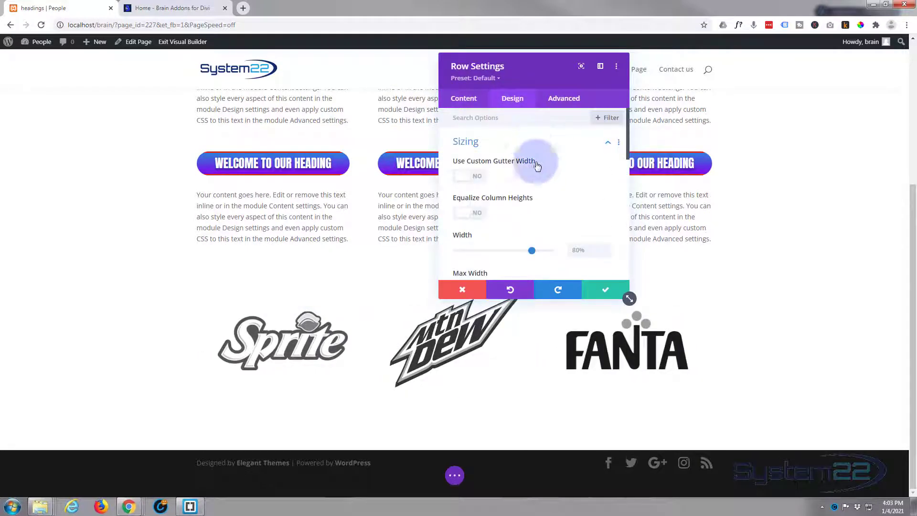
pyautogui.click(552, 250)
pyautogui.moveTo(580, 248)
pyautogui.mouseDown()
pyautogui.moveTo(592, 248)
pyautogui.moveTo(569, 247)
pyautogui.mouseUp()
pyautogui.hotkey('ctrl', 'c')
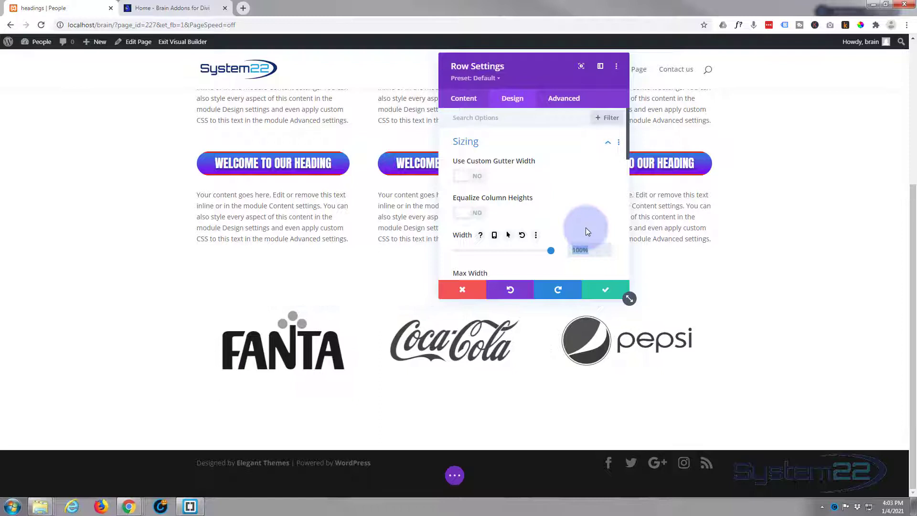
# Step: Replace the row's 1080px Max Width with 100% and save the row settings
pyautogui.scroll(-2, 586, 228)
pyautogui.tripleClick(587, 192)
pyautogui.hotkey('ctrl', 'v')
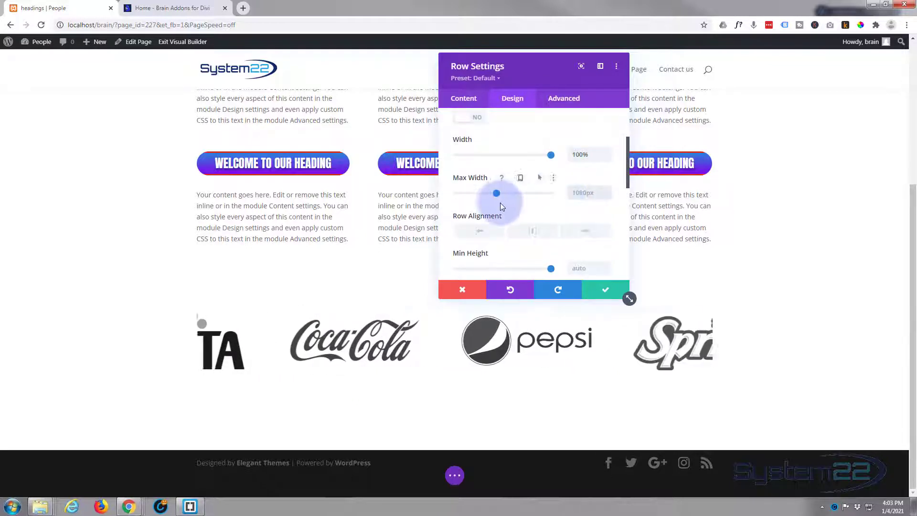
pyautogui.click(512, 204)
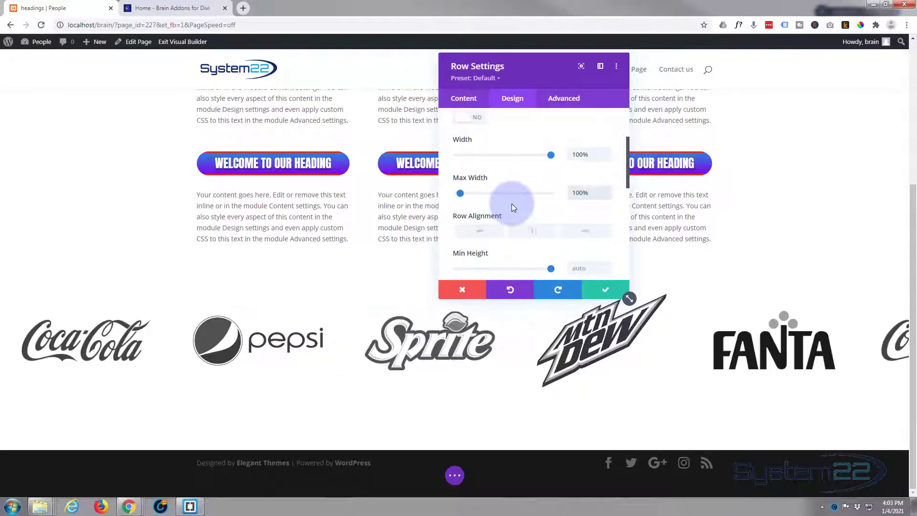
pyautogui.click(514, 140)
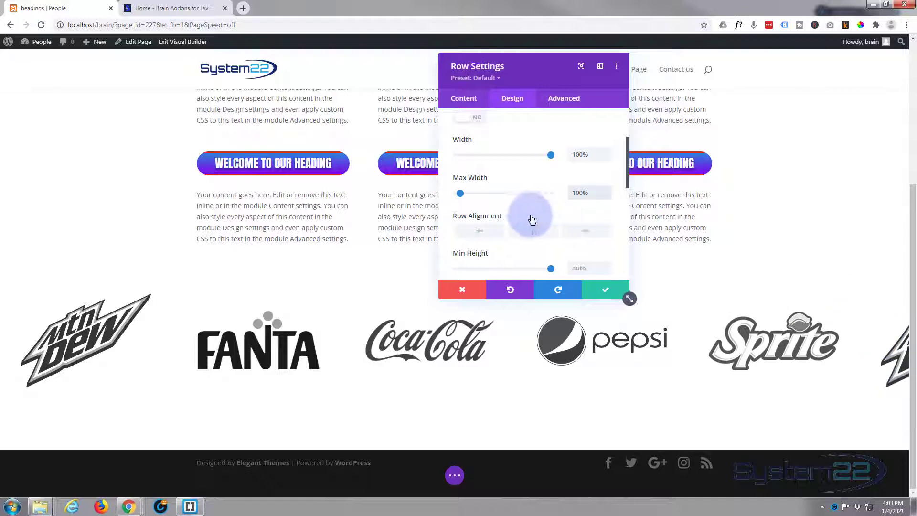
pyautogui.click(595, 297)
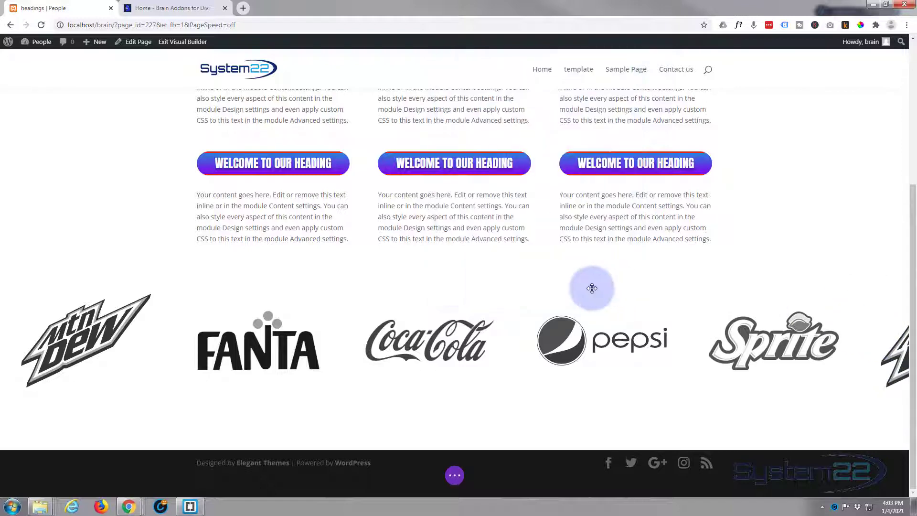
# Step: Set the carousel's Use Fixed Width Slide option to NO
pyautogui.moveTo(439, 298)
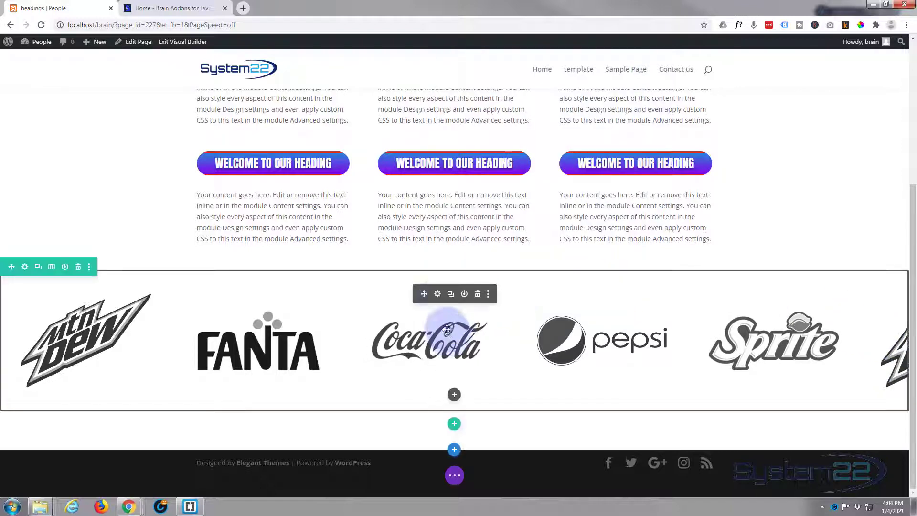
pyautogui.click(438, 295)
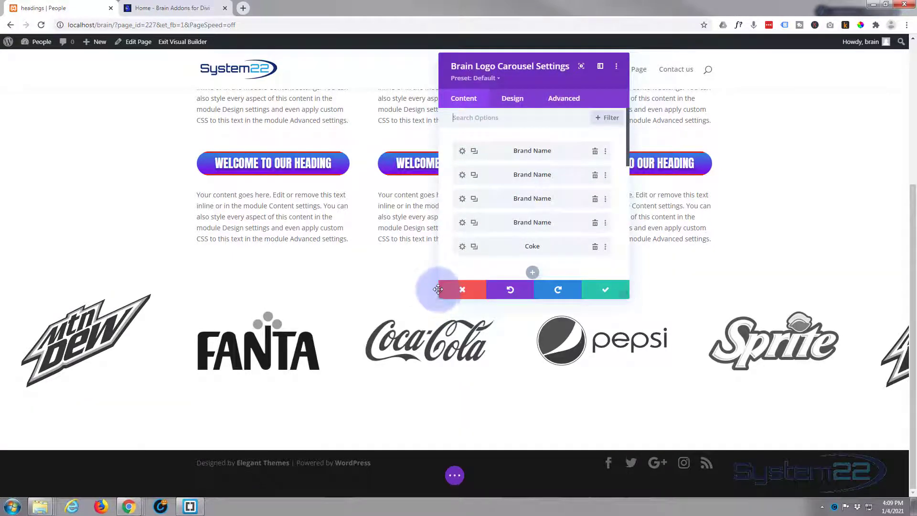
pyautogui.click(458, 119)
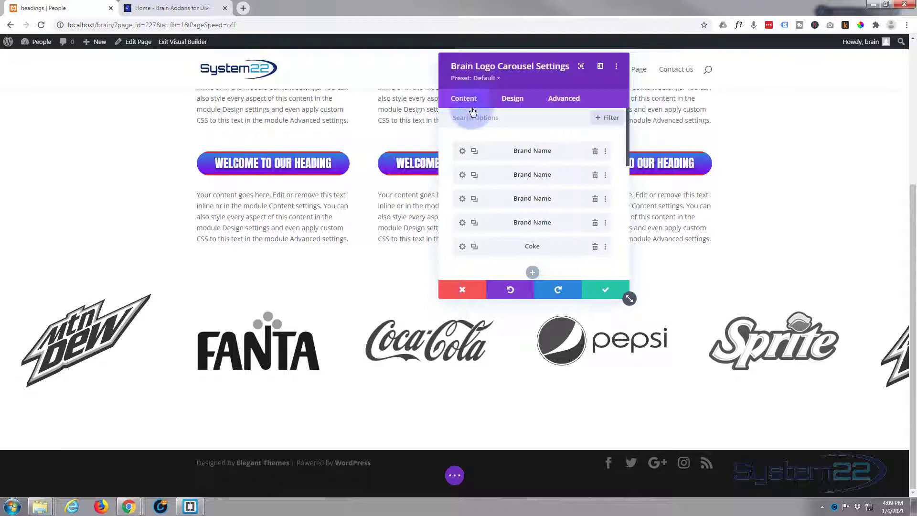
pyautogui.scroll(-5, 474, 157)
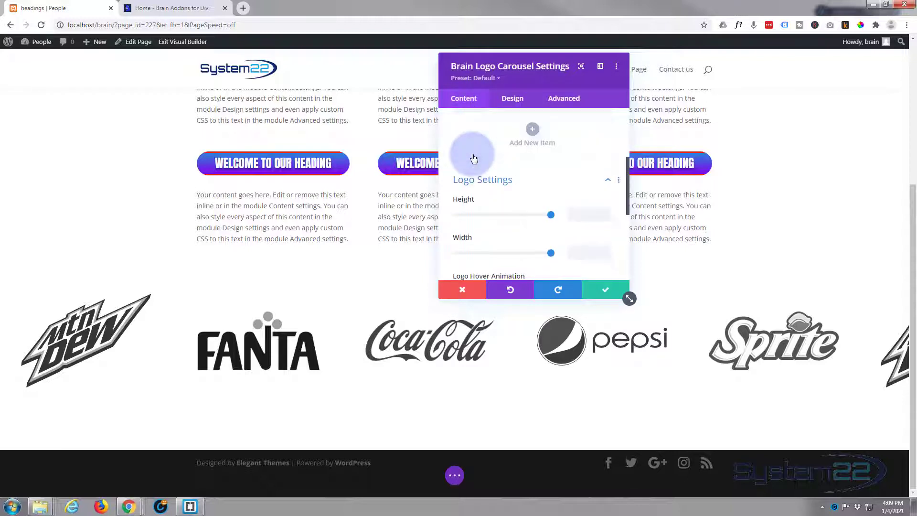
pyautogui.scroll(-2, 472, 153)
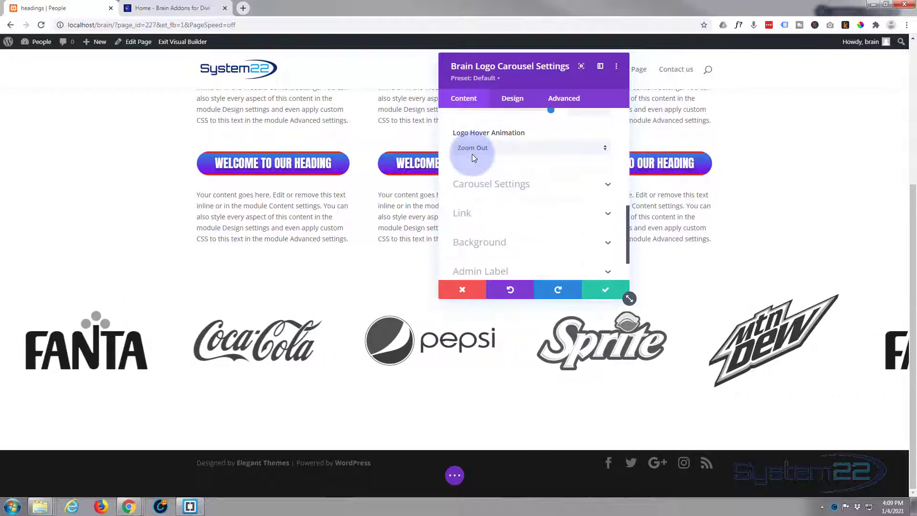
pyautogui.click(498, 184)
pyautogui.scroll(-4, 498, 179)
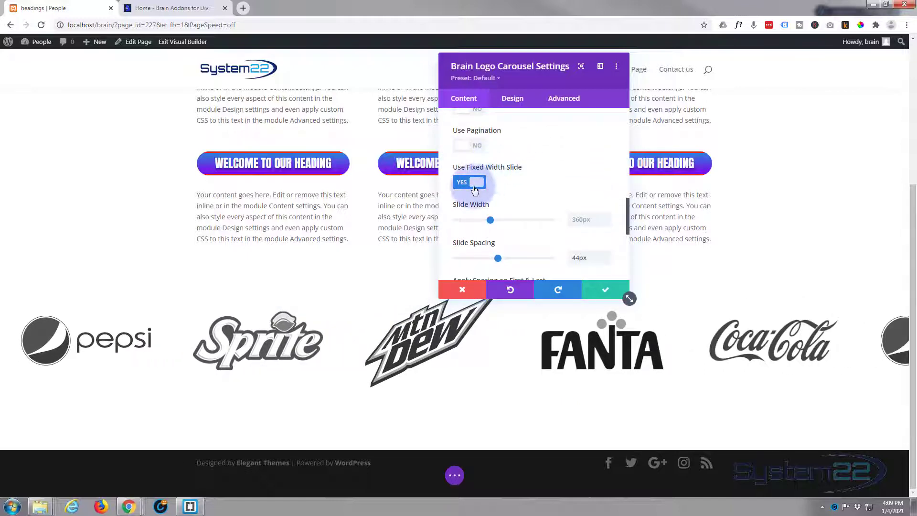
pyautogui.click(470, 183)
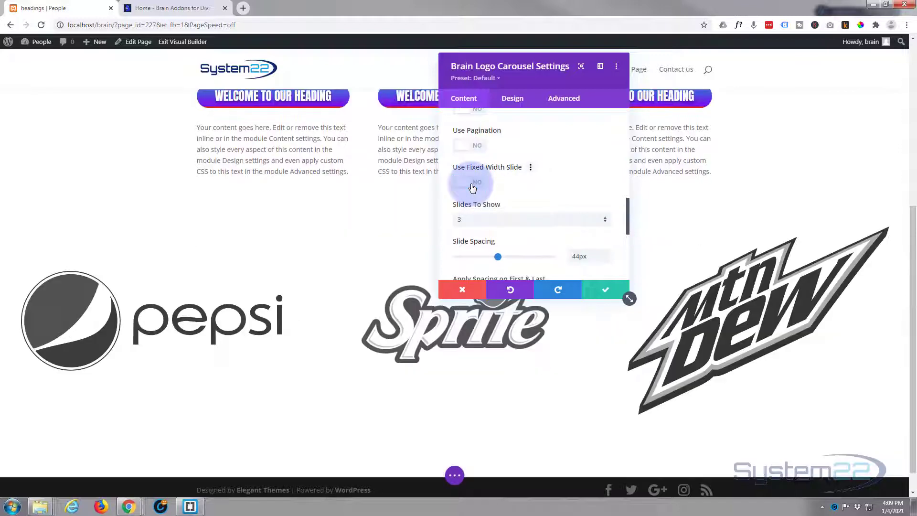
# Step: Set Slides To Show to 4 logos on desktop
pyautogui.click(459, 223)
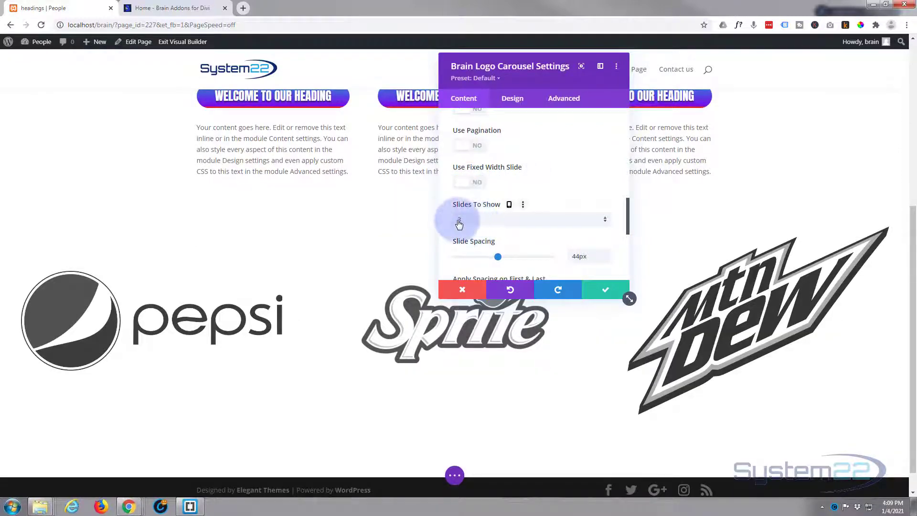
pyautogui.click(603, 221)
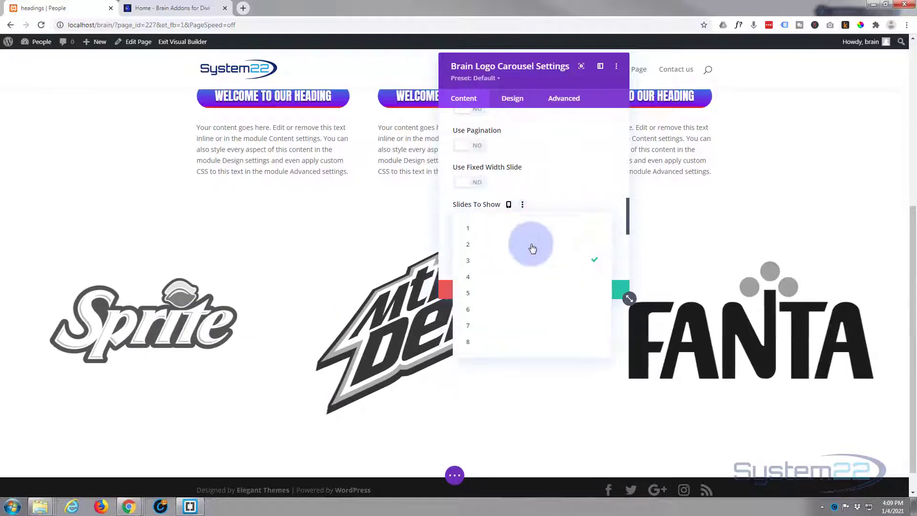
pyautogui.click(514, 293)
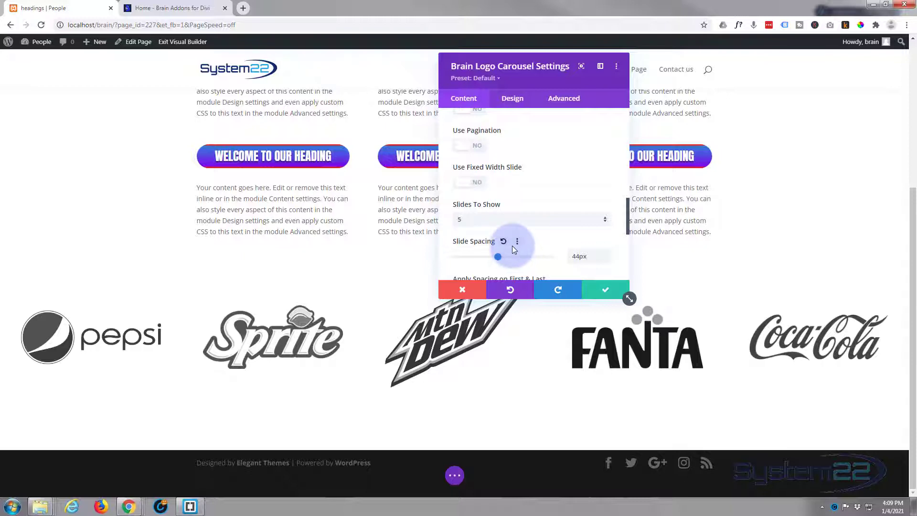
pyautogui.click(471, 223)
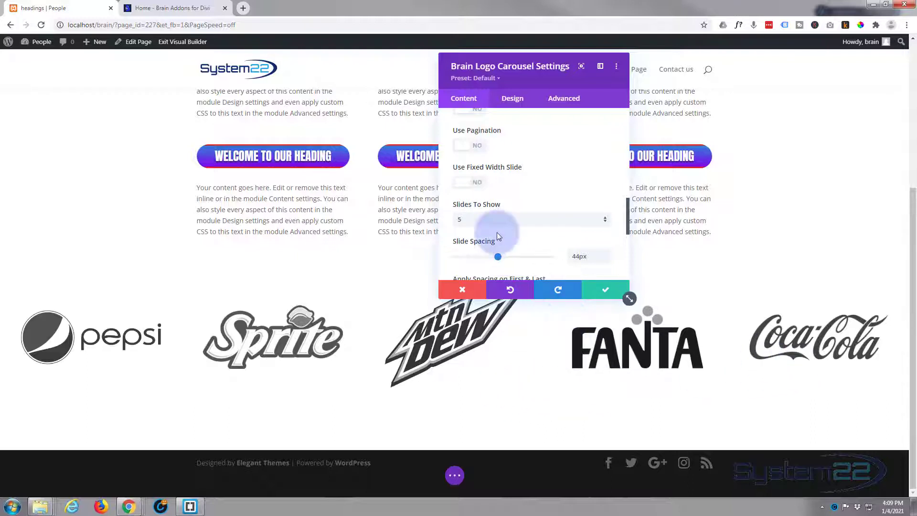
pyautogui.click(604, 223)
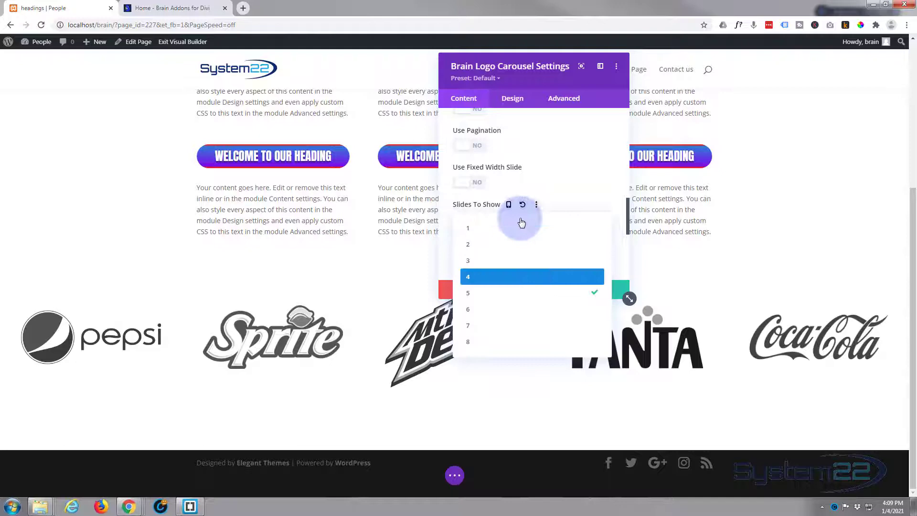
pyautogui.press('Return')
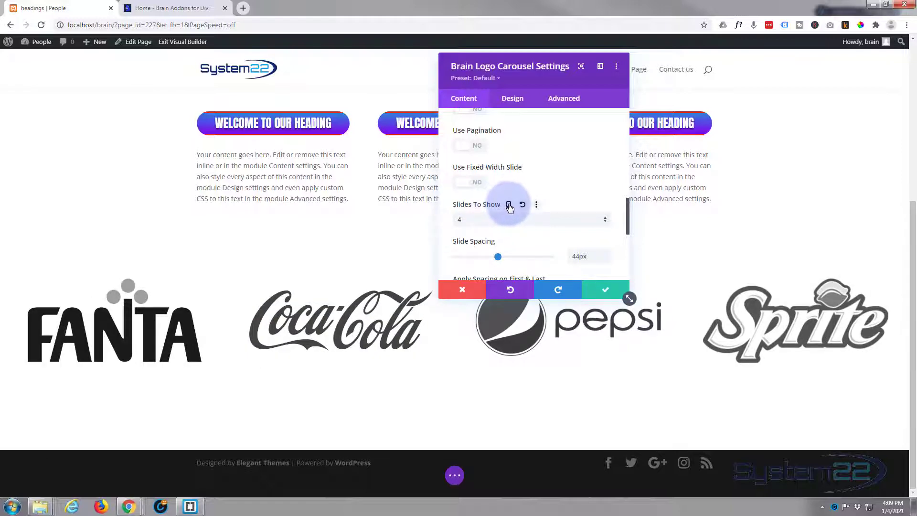
# Step: Enable responsive Slides To Show and set the tablet count to 3
pyautogui.click(509, 205)
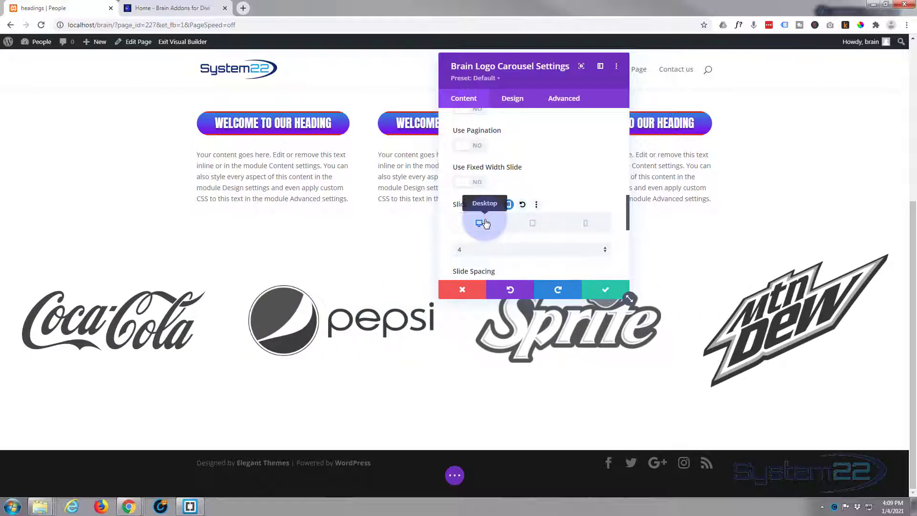
pyautogui.click(544, 225)
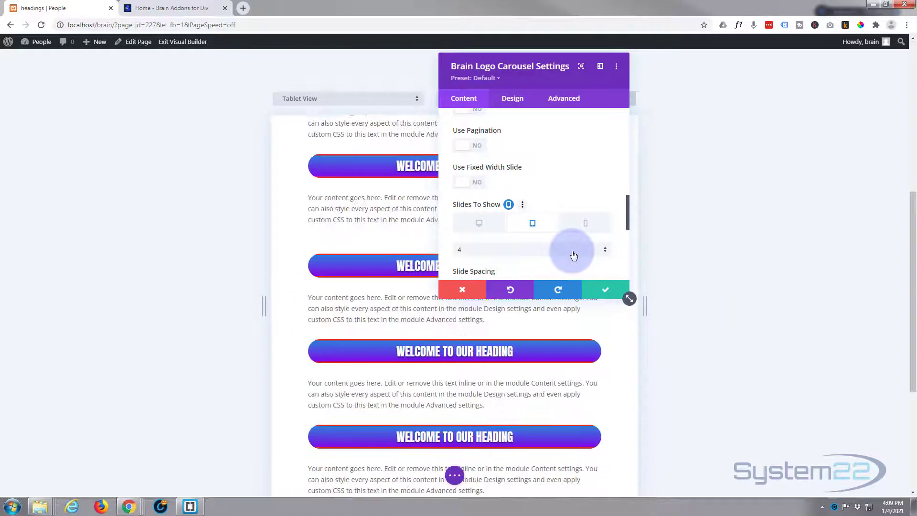
pyautogui.scroll(-4, 317, 266)
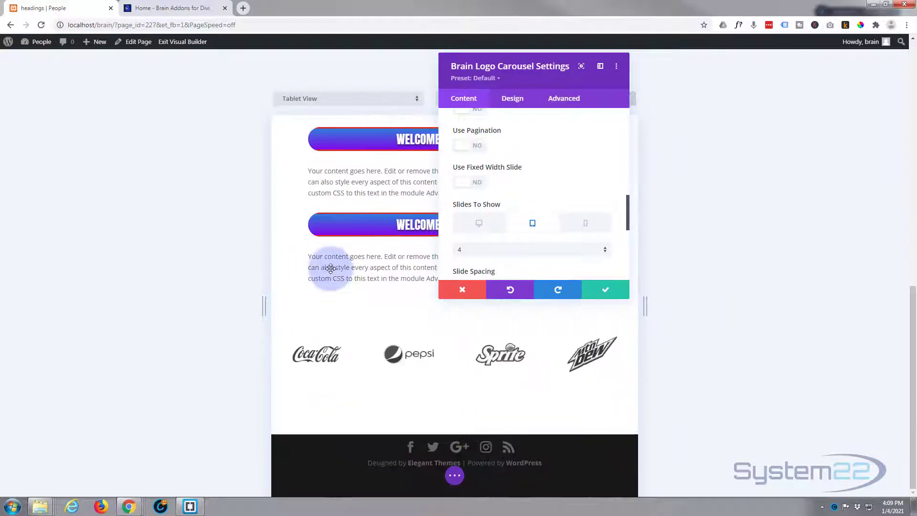
pyautogui.click(605, 250)
pyautogui.click(521, 291)
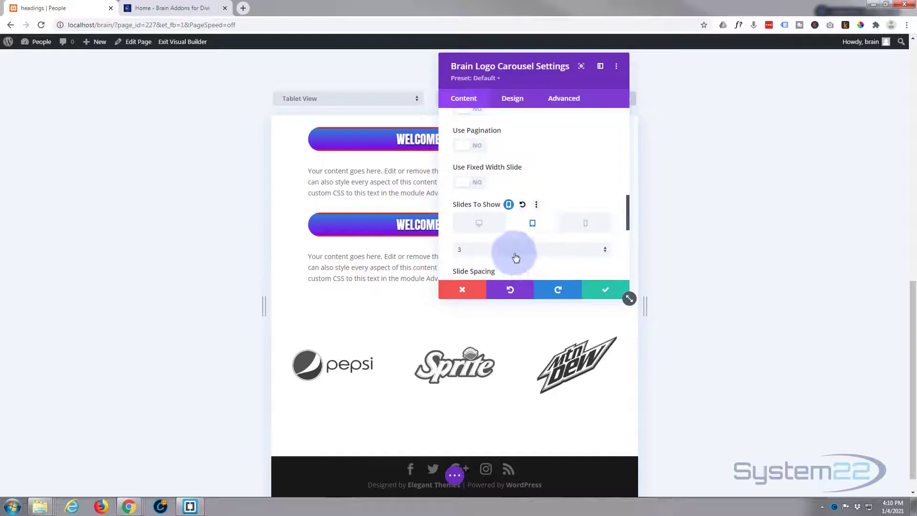
# Step: Set the phone Slides To Show count to 1
pyautogui.click(583, 227)
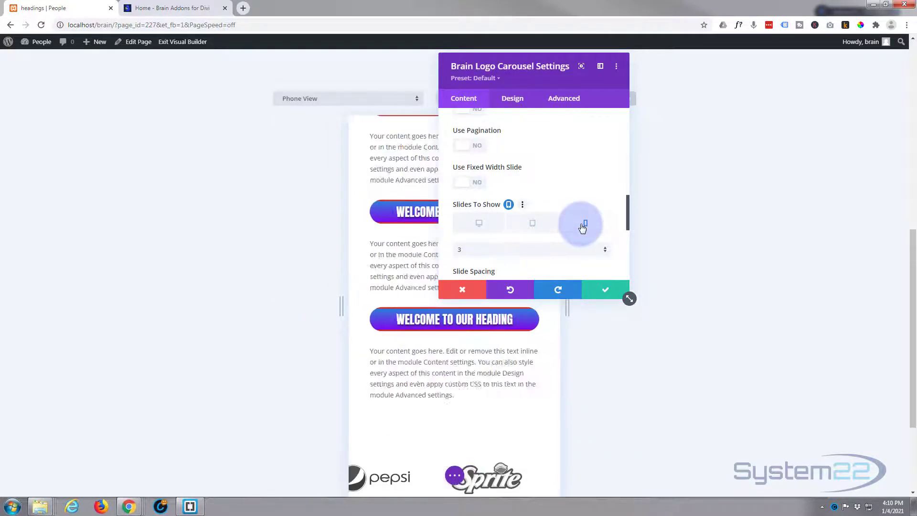
pyautogui.click(606, 253)
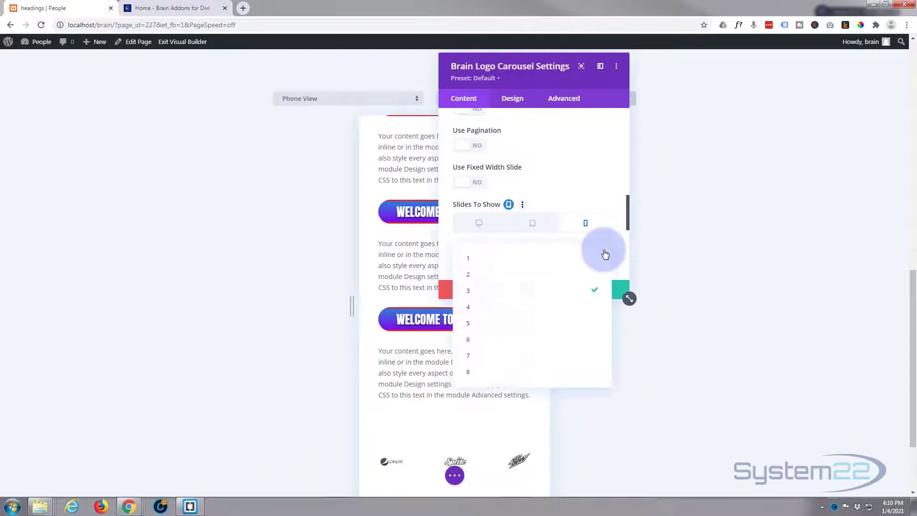
pyautogui.click(523, 268)
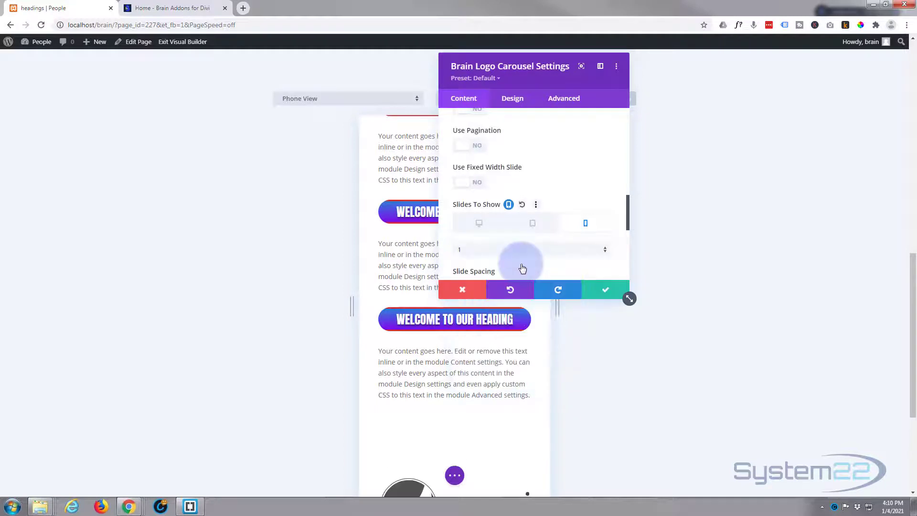
pyautogui.scroll(-3, 501, 250)
pyautogui.scroll(-5, 372, 289)
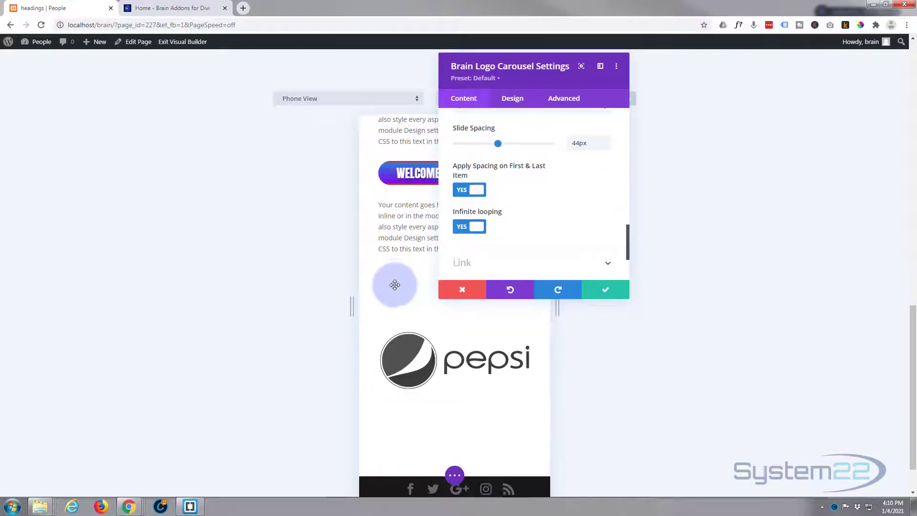
pyautogui.scroll(4, 396, 263)
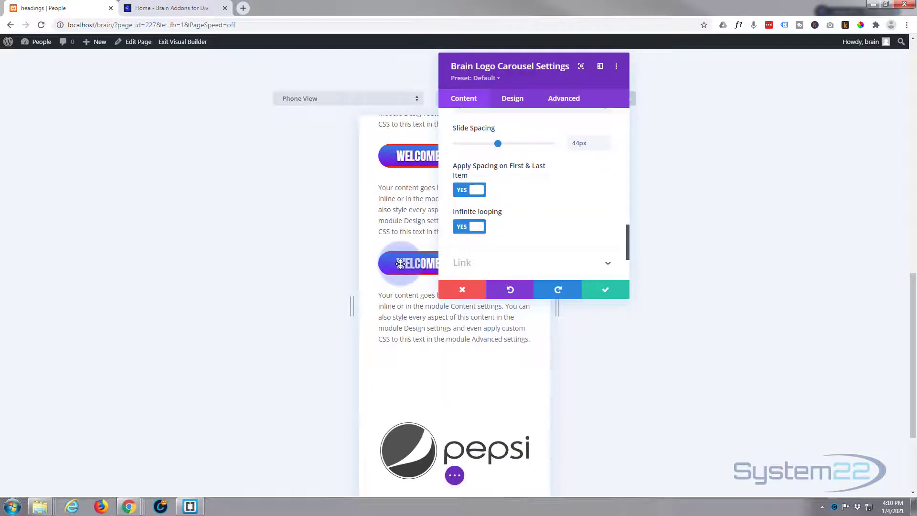
pyautogui.scroll(-2, 400, 264)
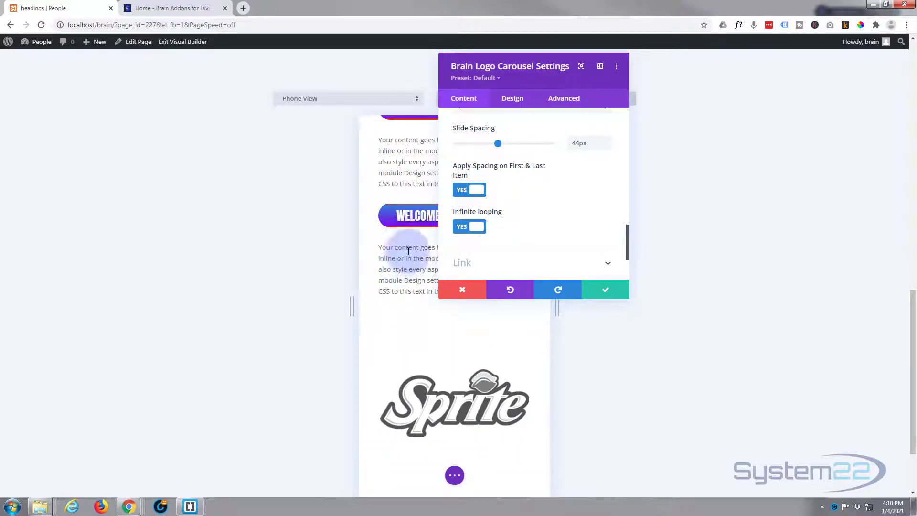
# Step: Save the carousel settings, exit the Visual Builder and scroll to the live four-logo carousel
pyautogui.click(608, 292)
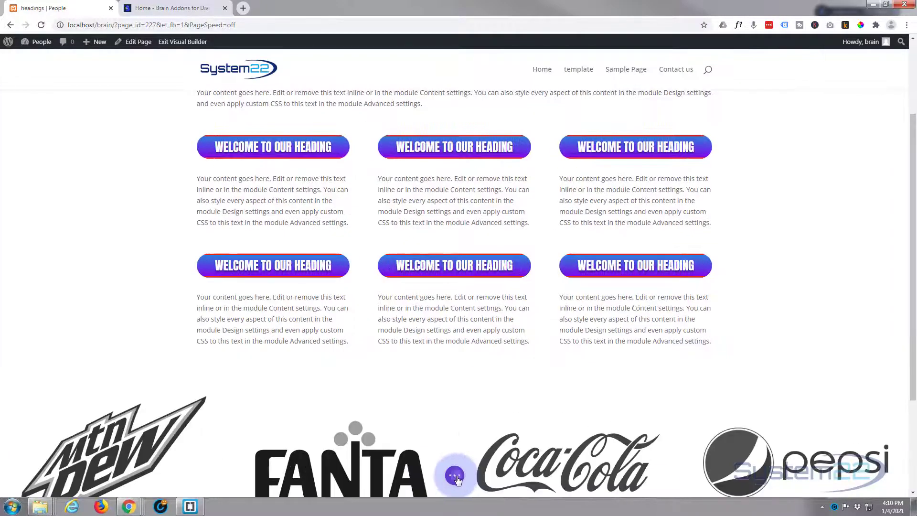
pyautogui.click(455, 476)
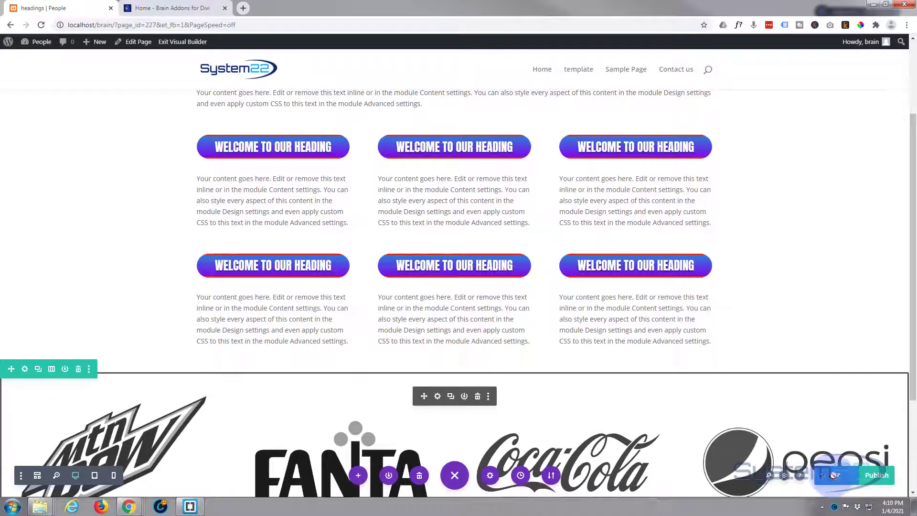
pyautogui.click(179, 42)
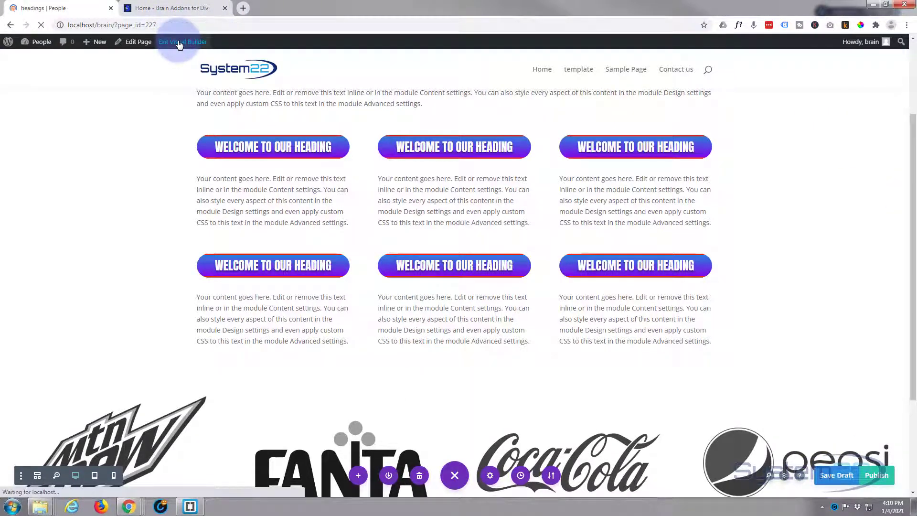
pyautogui.scroll(-4, 95, 228)
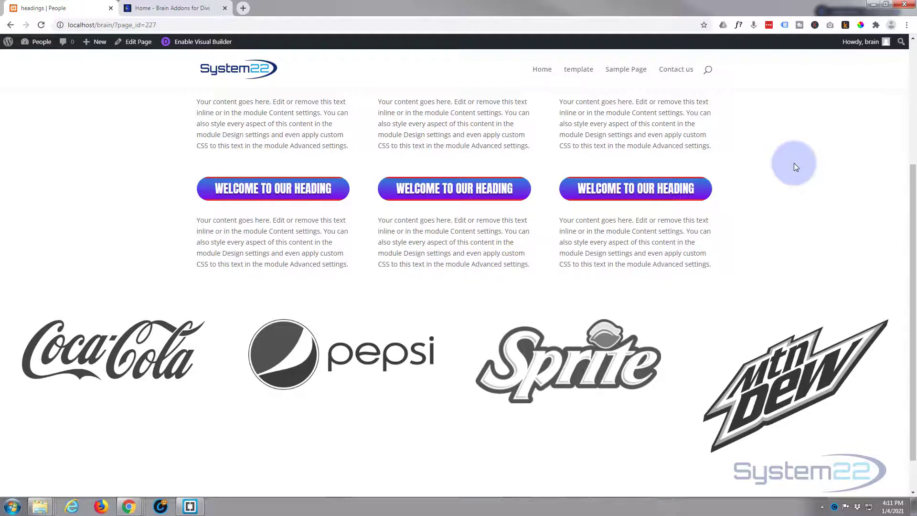
pyautogui.click(157, 9)
pyautogui.scroll(5, 107, 139)
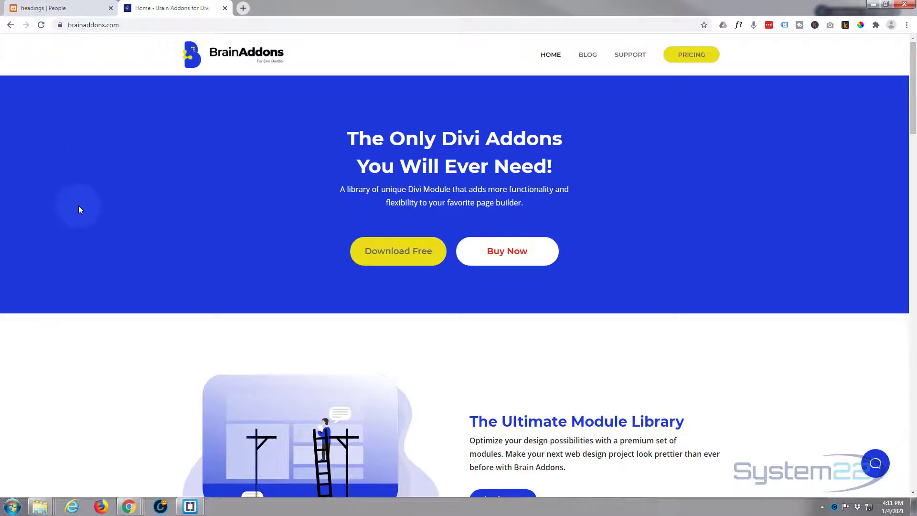
pyautogui.click(50, 9)
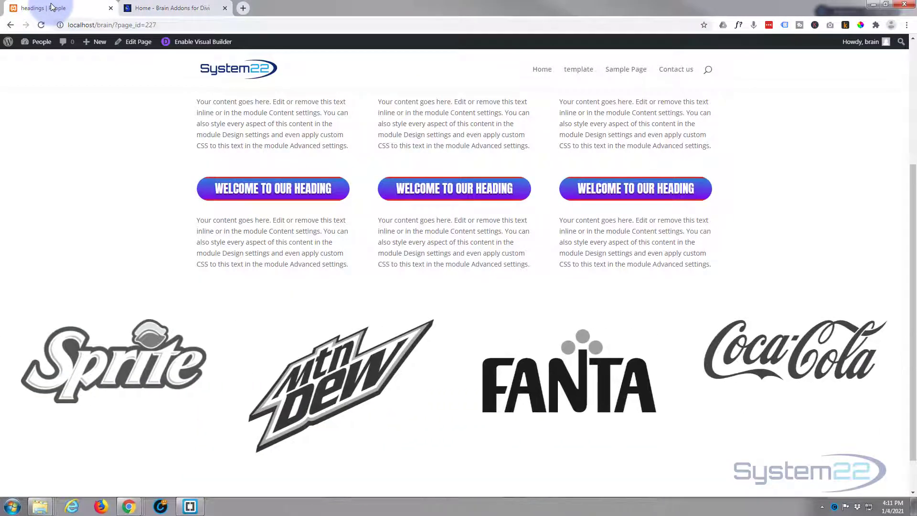